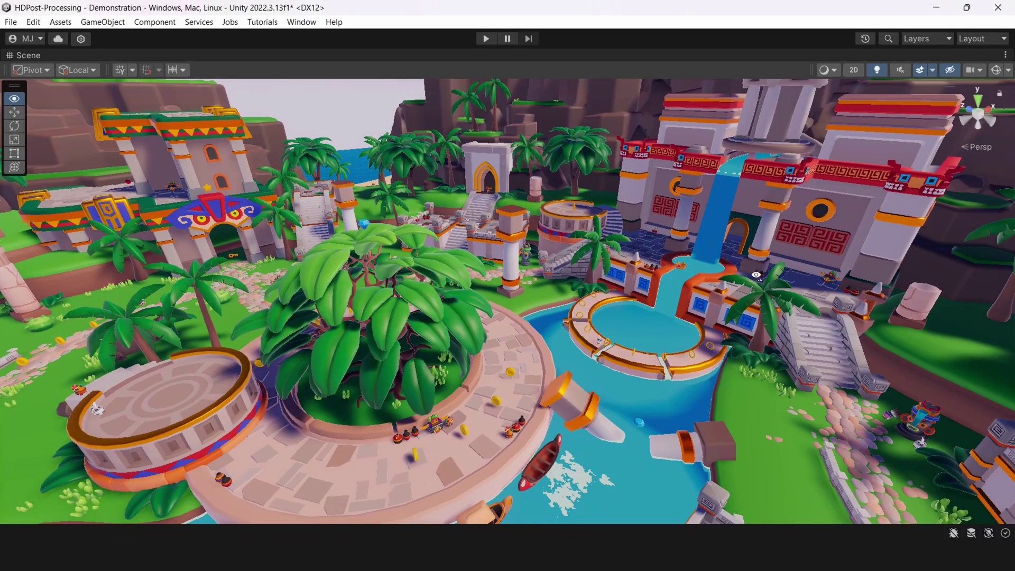
- Orbit the Scene view across the finished jungle scene
right_click_drag(756, 274, 703, 296)
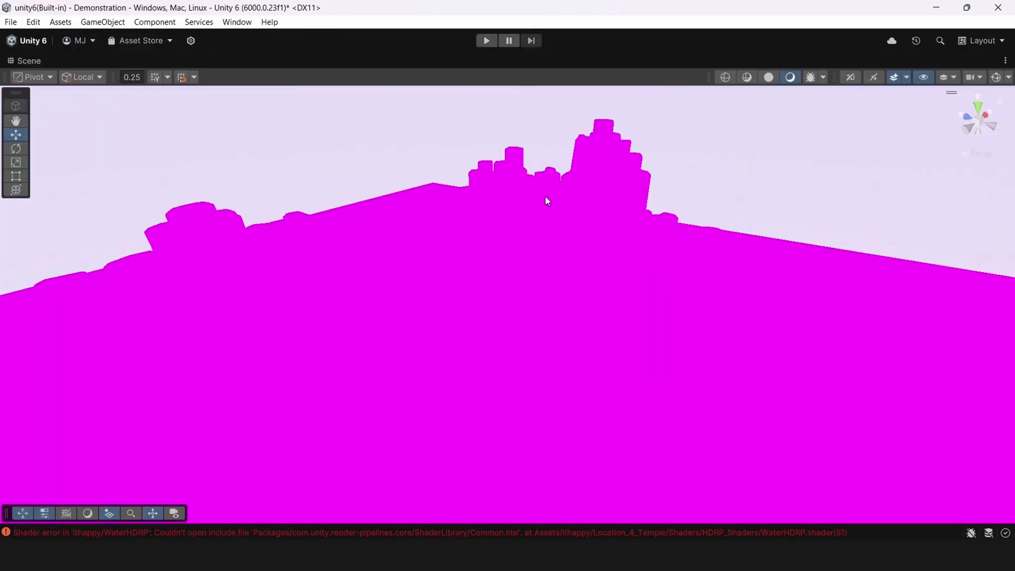
- Orbit around the magenta temple and box-select the temple objects
right_click_drag(548, 200, 560, 238)
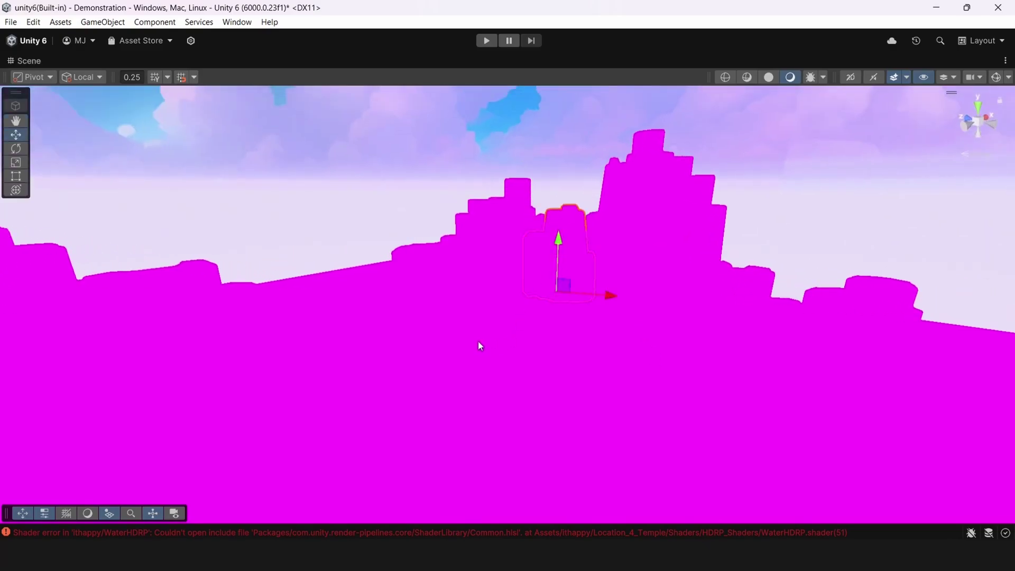
right_click_drag(397, 411, 453, 277)
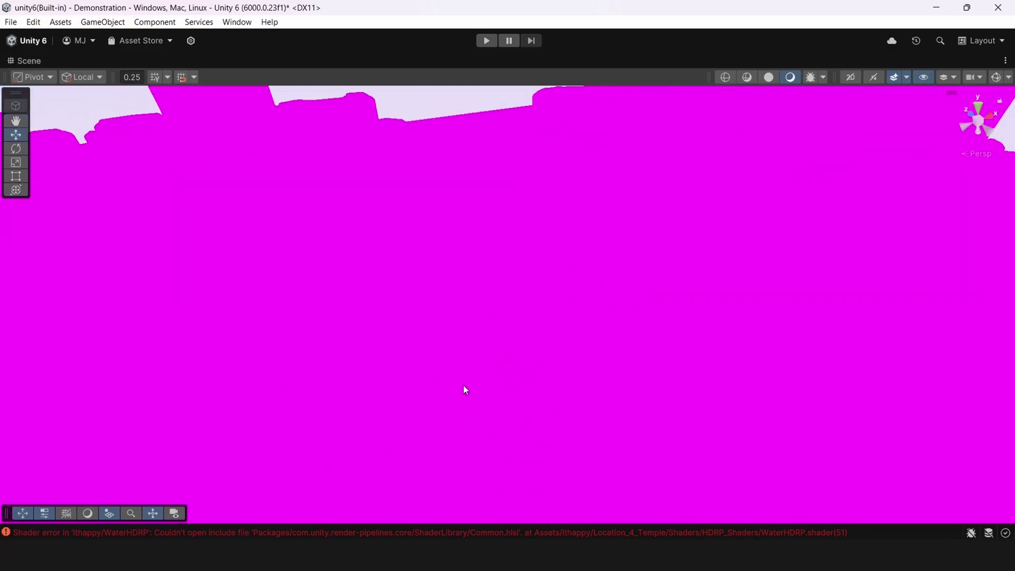
left_click_drag(342, 254, 695, 458)
right_click_drag(723, 452, 512, 378)
- Restore the full layout and enlarge the Console to read the shader errors
key("shift+space")
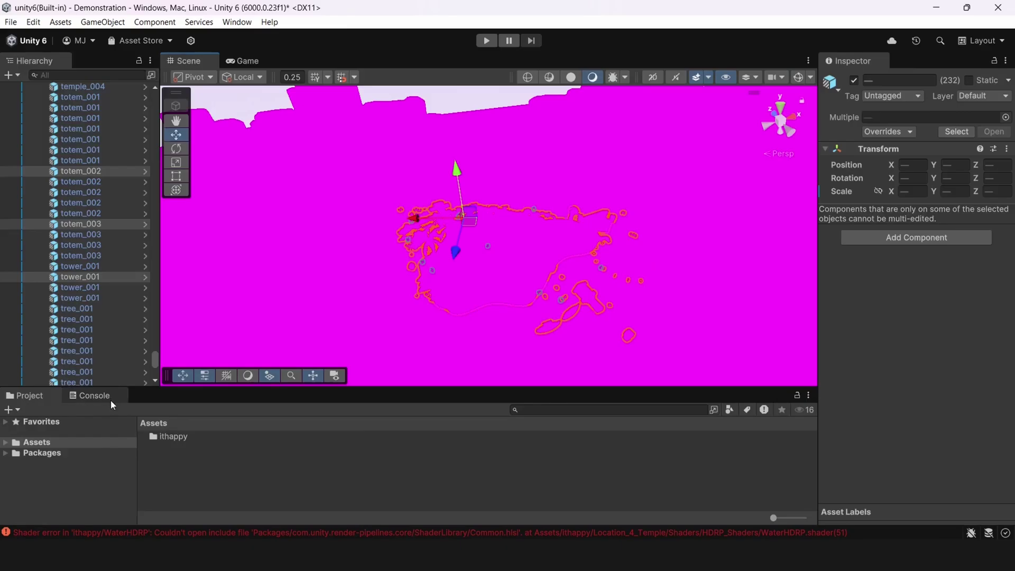
left_click(109, 398)
key("shift+space")
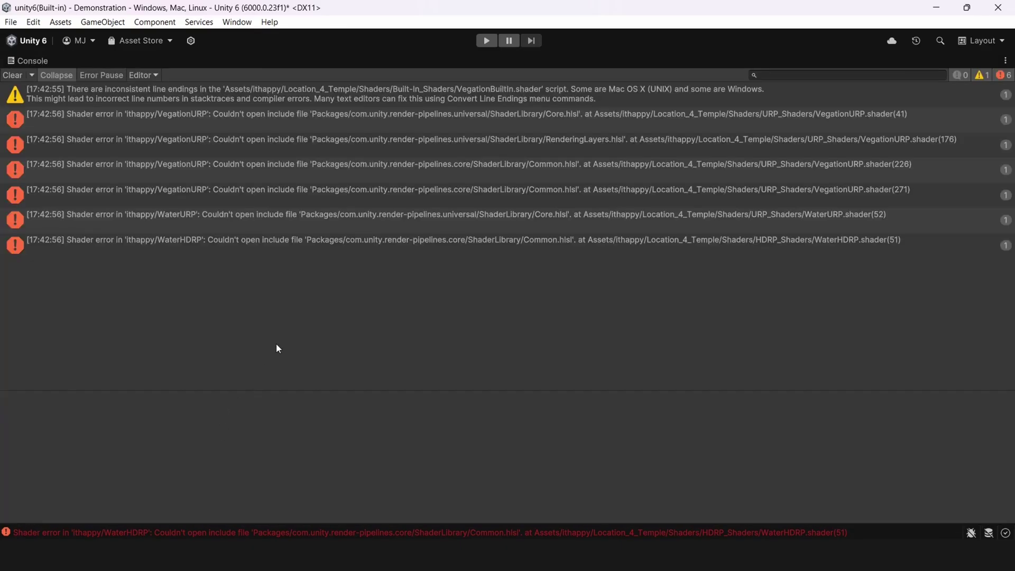
key("shift+space")
- Return to the Project files, clear the selection and expand Packages
left_click(36, 398)
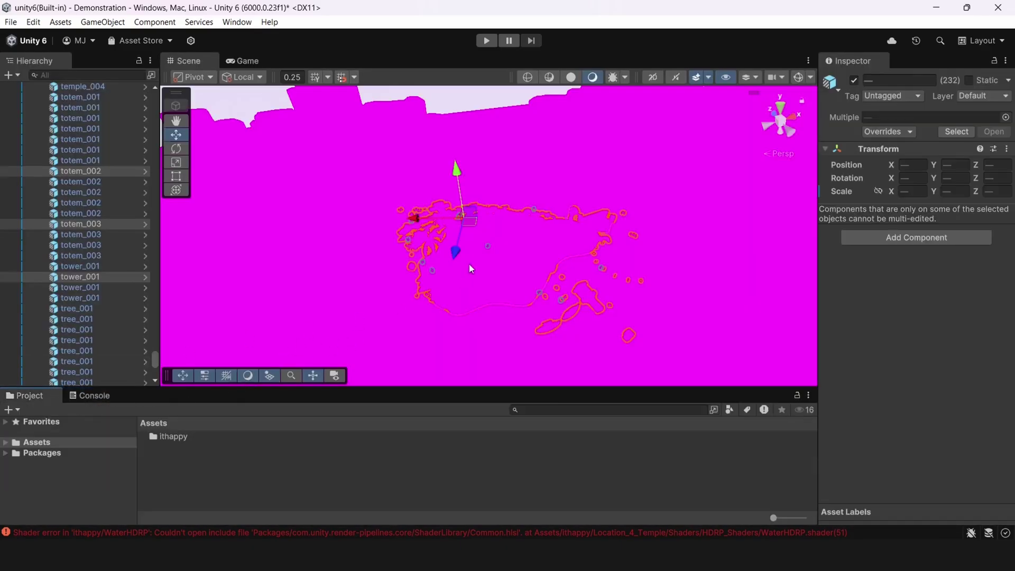
left_click(482, 197)
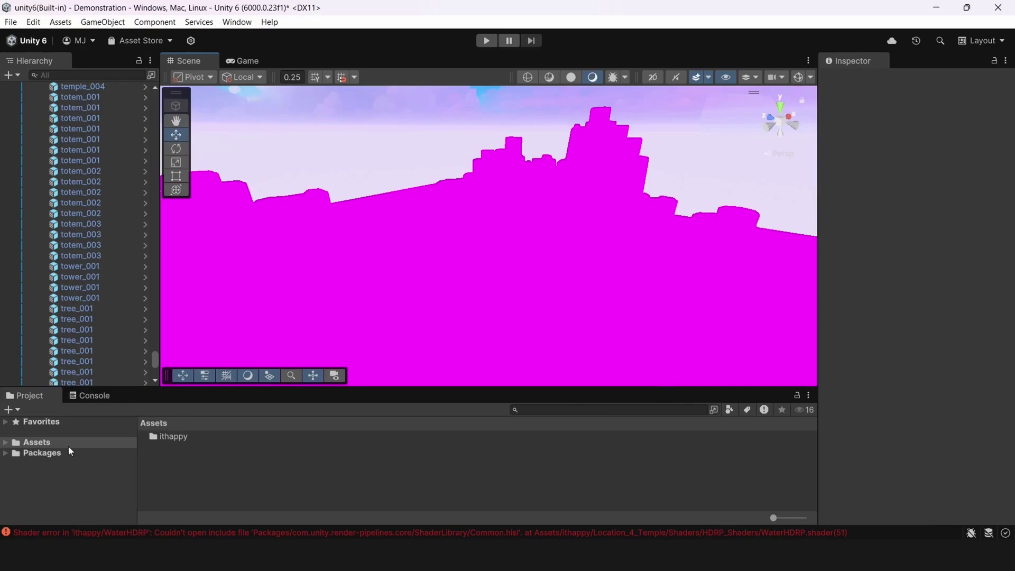
left_click(9, 454)
left_click_drag(122, 387, 181, 263)
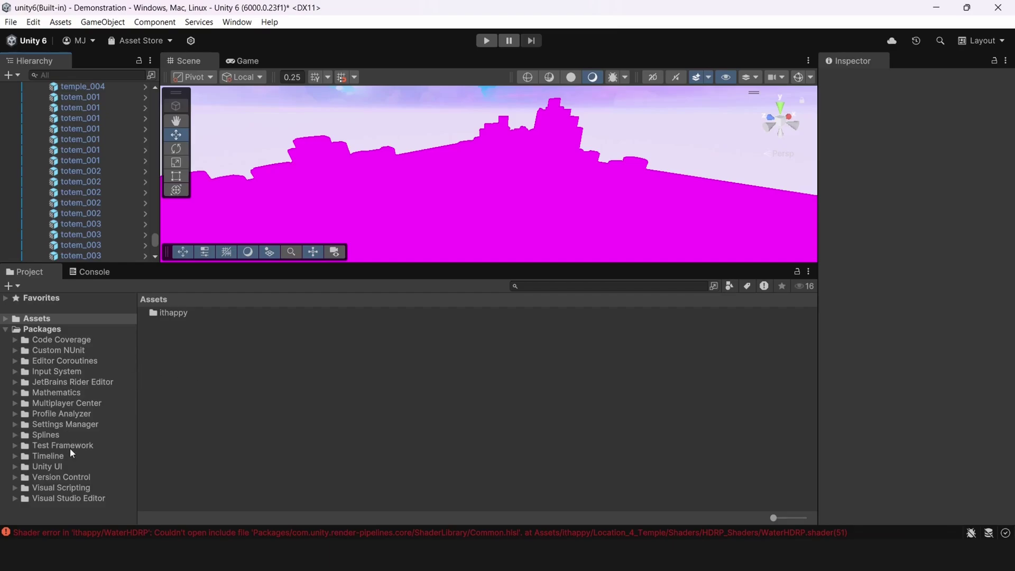
left_click(42, 340)
left_click(50, 371)
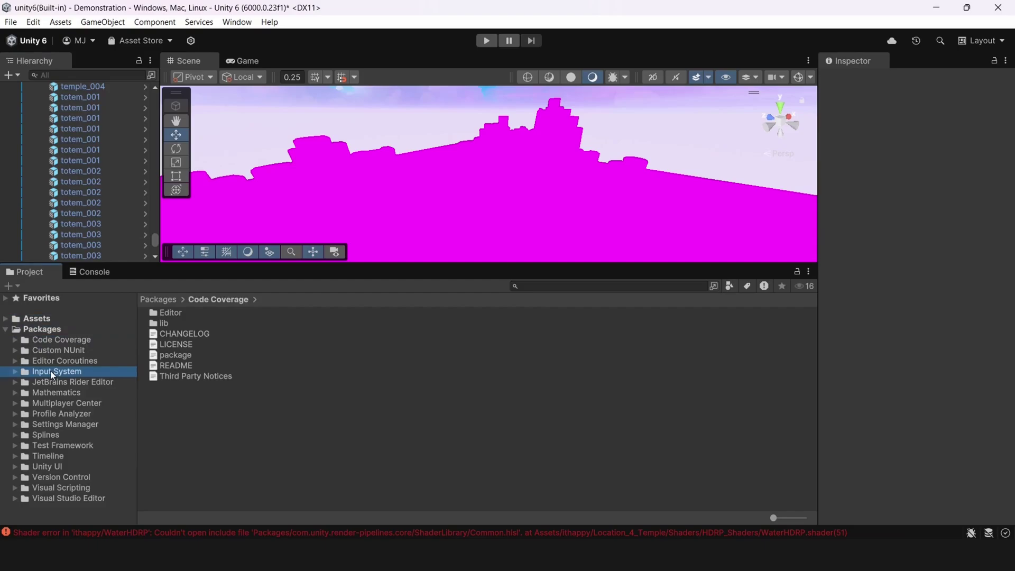
left_click(50, 403)
left_click(53, 445)
left_click(55, 467)
left_click(60, 488)
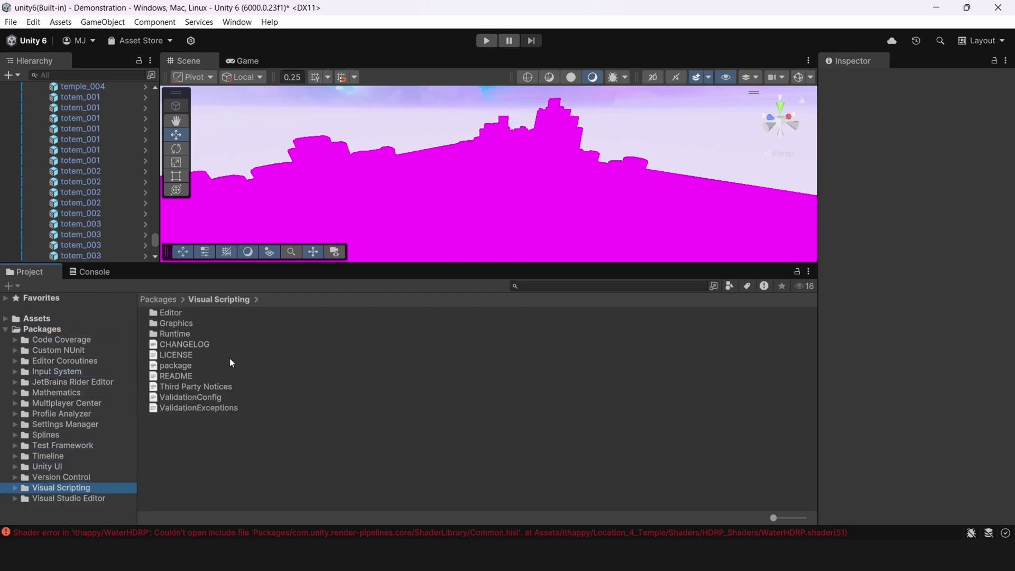
left_click(5, 329)
left_click(23, 319)
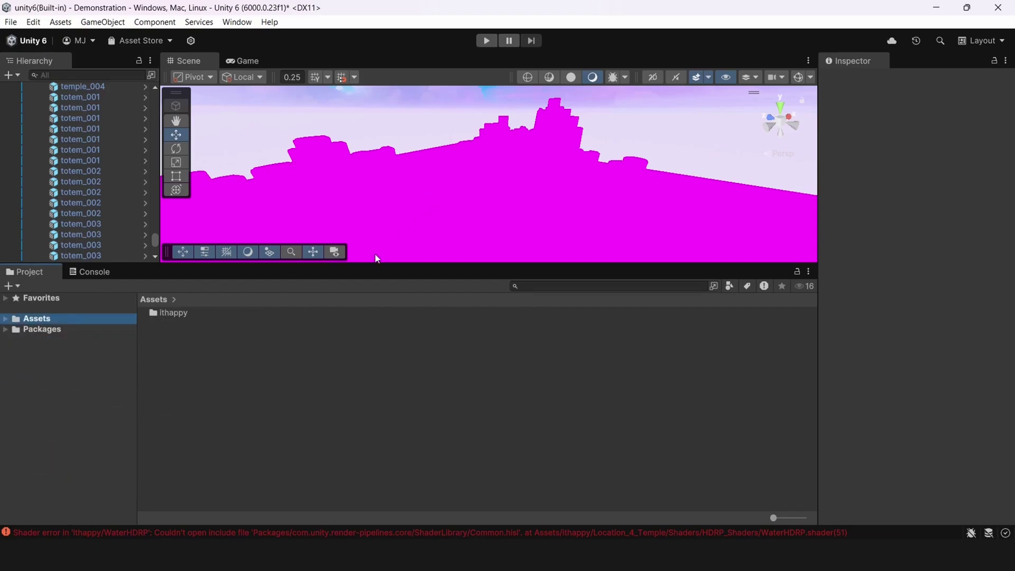
left_click_drag(377, 260, 391, 409)
right_click_drag(406, 309, 560, 220)
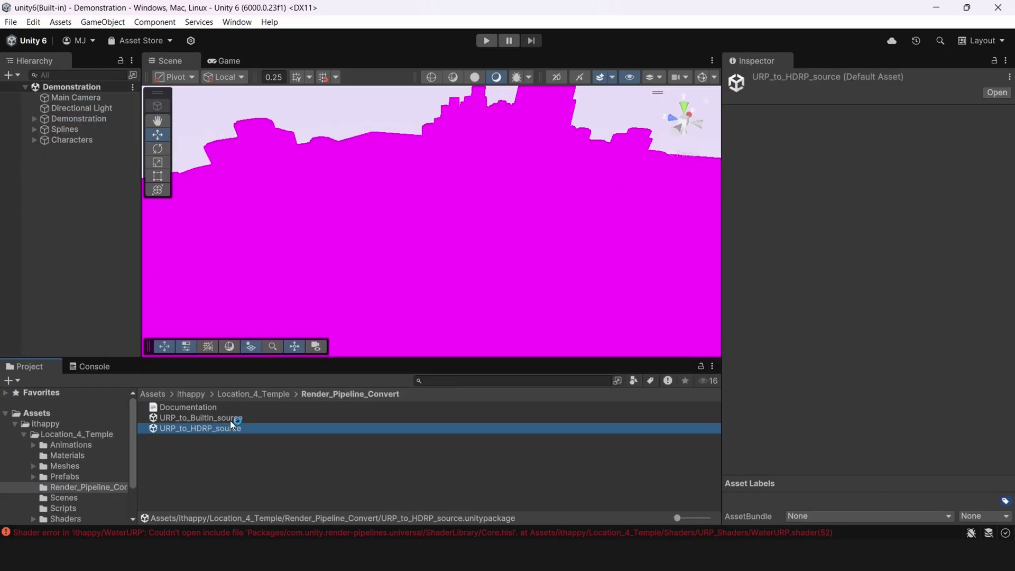
- Import the URP_to_BuiltIn_source package, then fly the view toward the waterfall
left_click(231, 419)
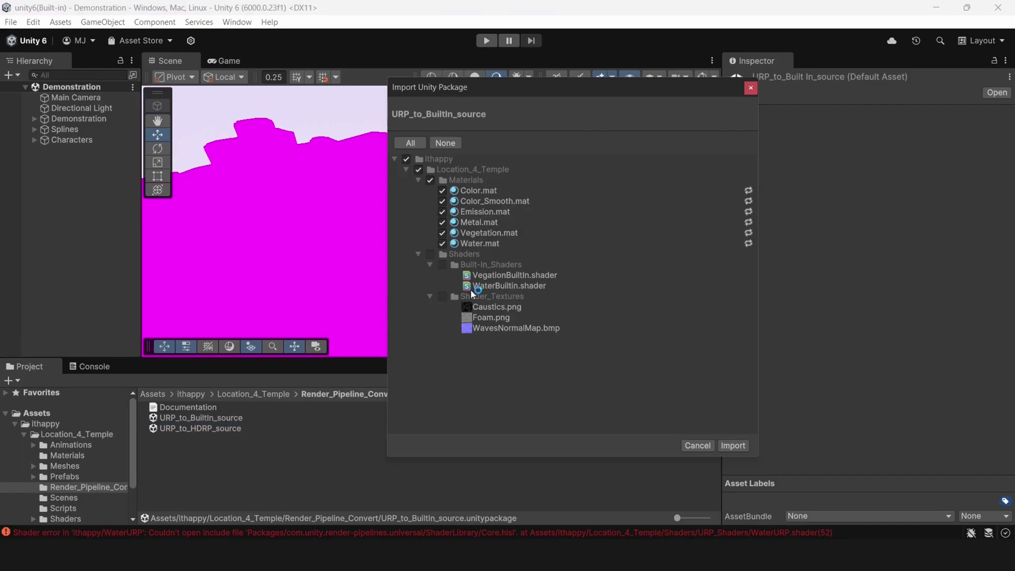
left_click(733, 445)
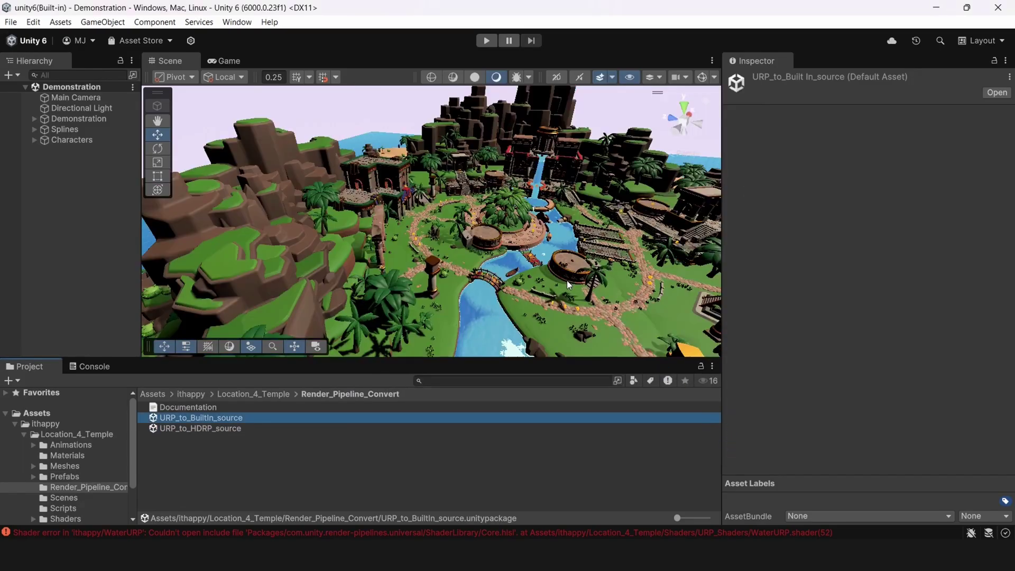
right_click_drag(439, 200, 489, 257)
key("w")
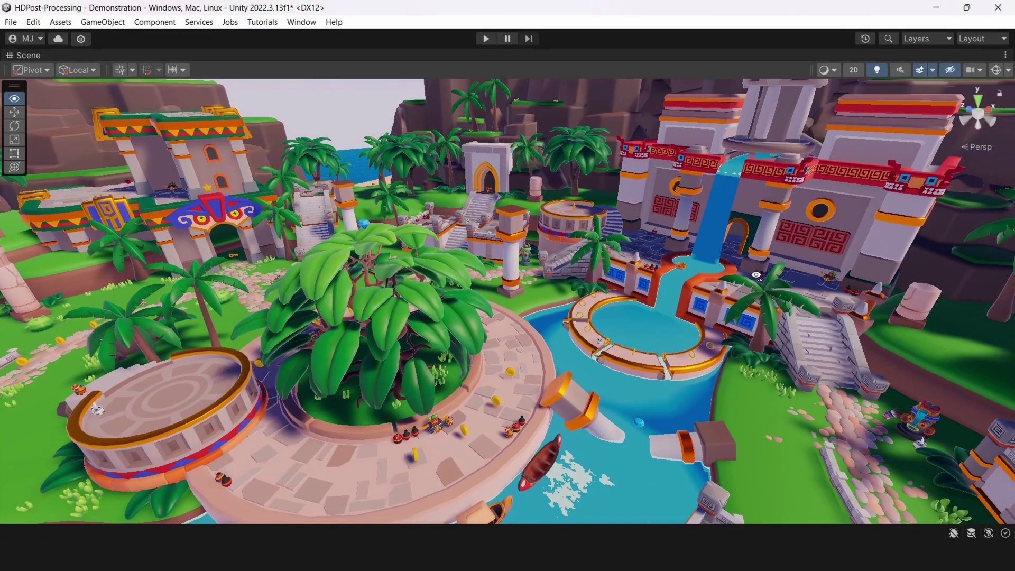
- Orbit over the finished temple village, then around the magenta Unity 6 scene
right_click_drag(756, 275, 614, 293)
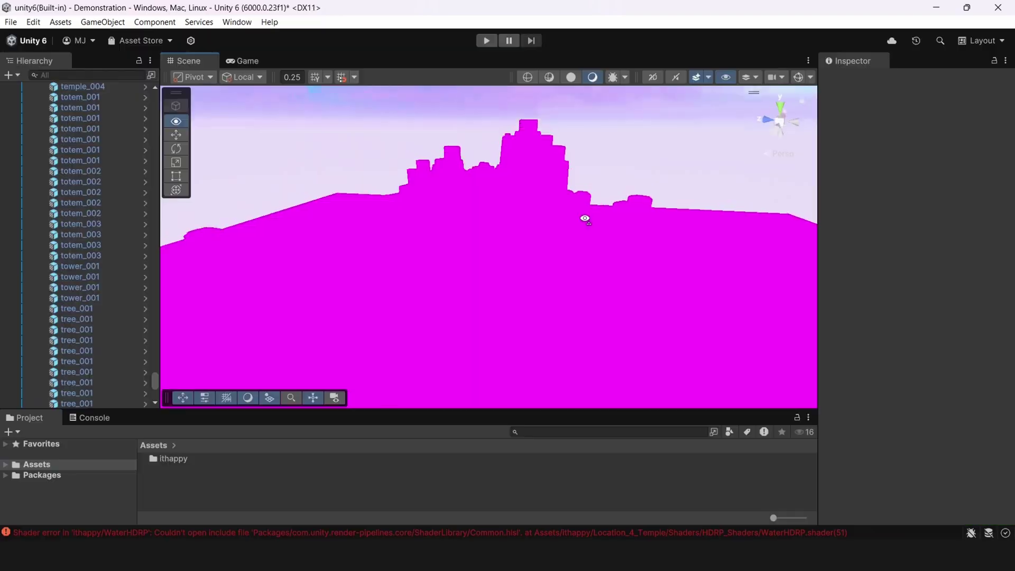
right_click_drag(584, 217, 410, 268)
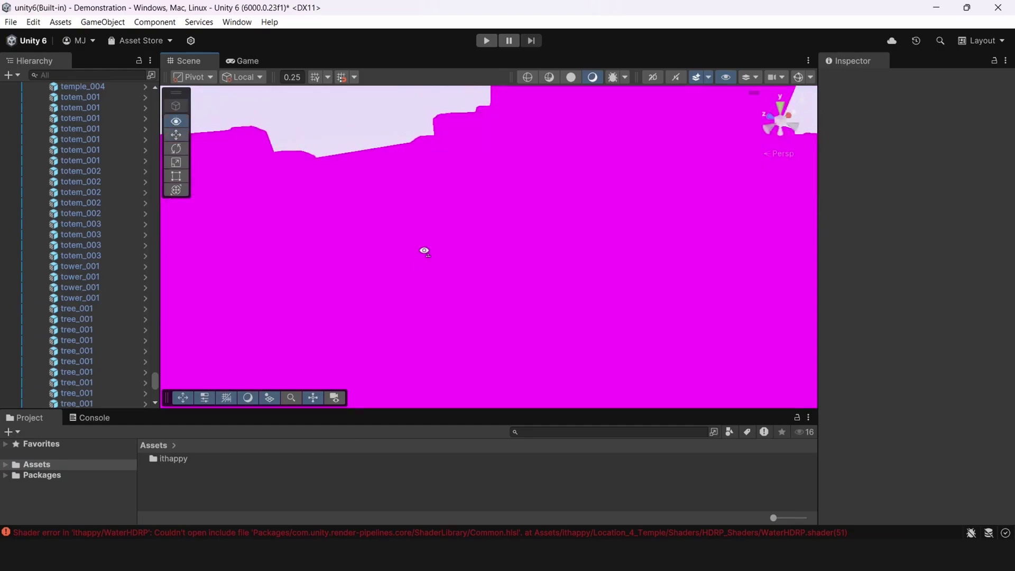
right_click_drag(423, 249, 409, 270)
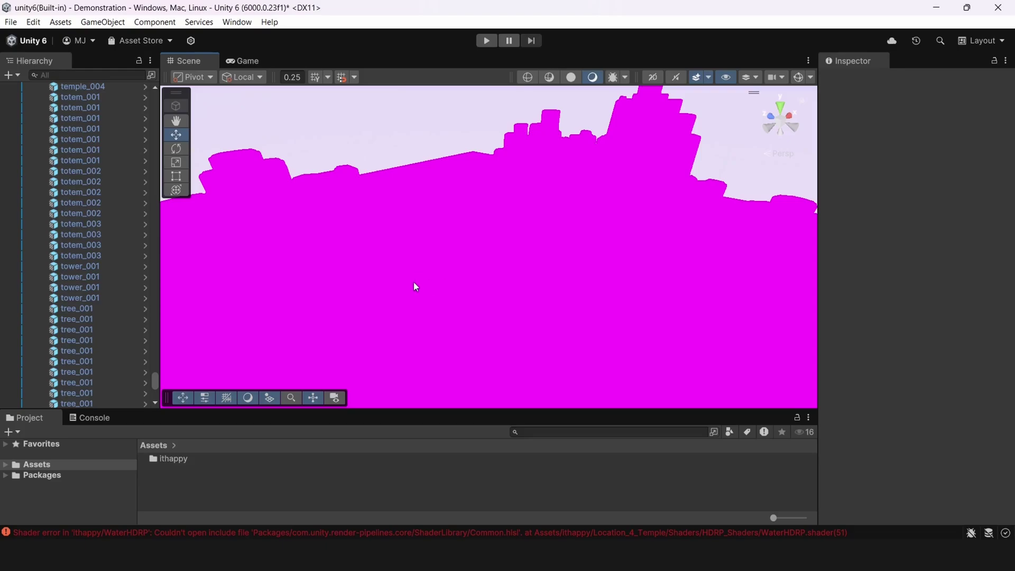
right_click_drag(414, 285, 473, 208)
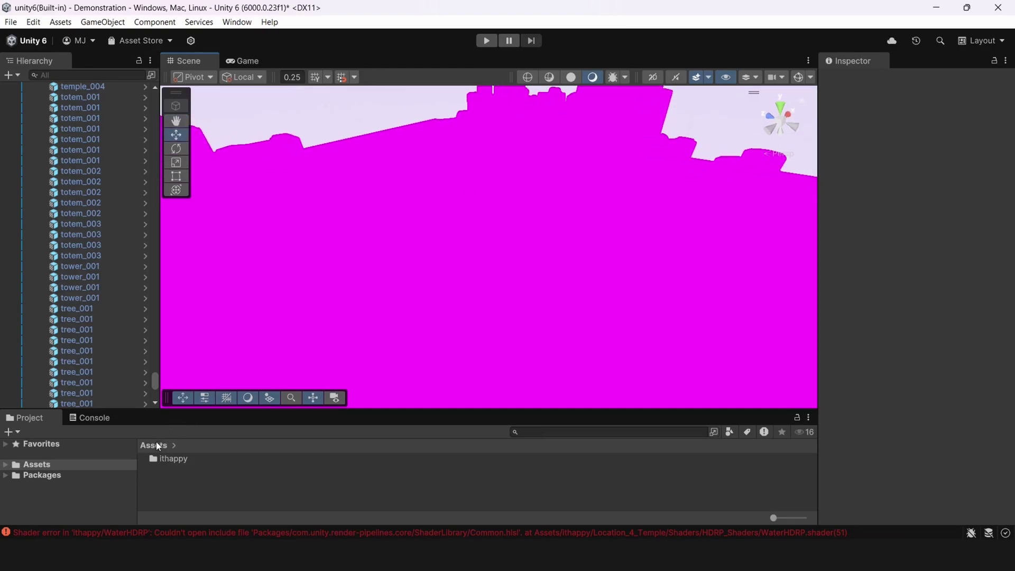
- Open the ithappy folder and select temple_001 to inspect its materials
double_click(173, 459)
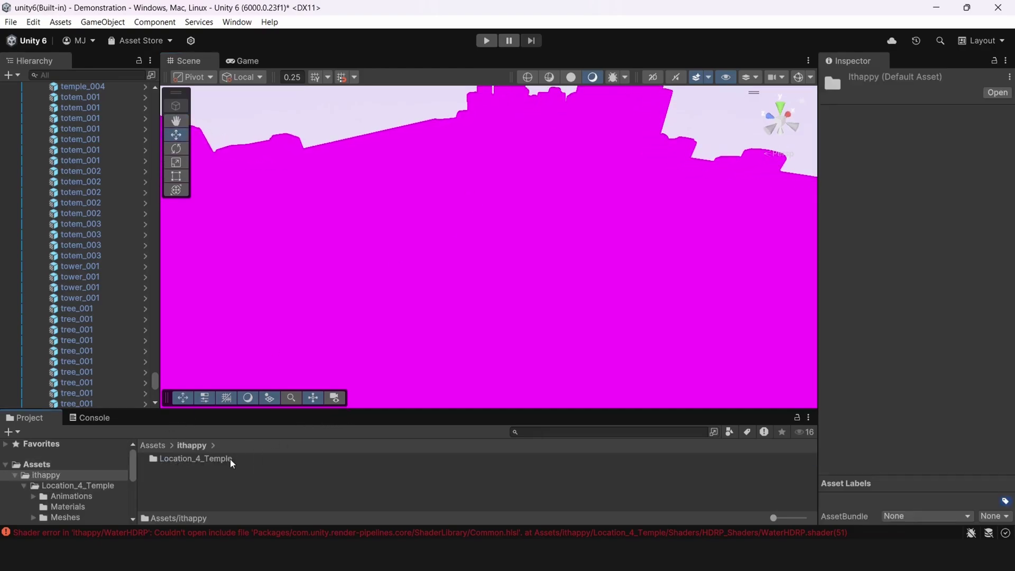
right_click_drag(581, 264, 555, 288)
left_click(567, 306)
left_click(555, 288)
scroll(863, 465, "down", 3)
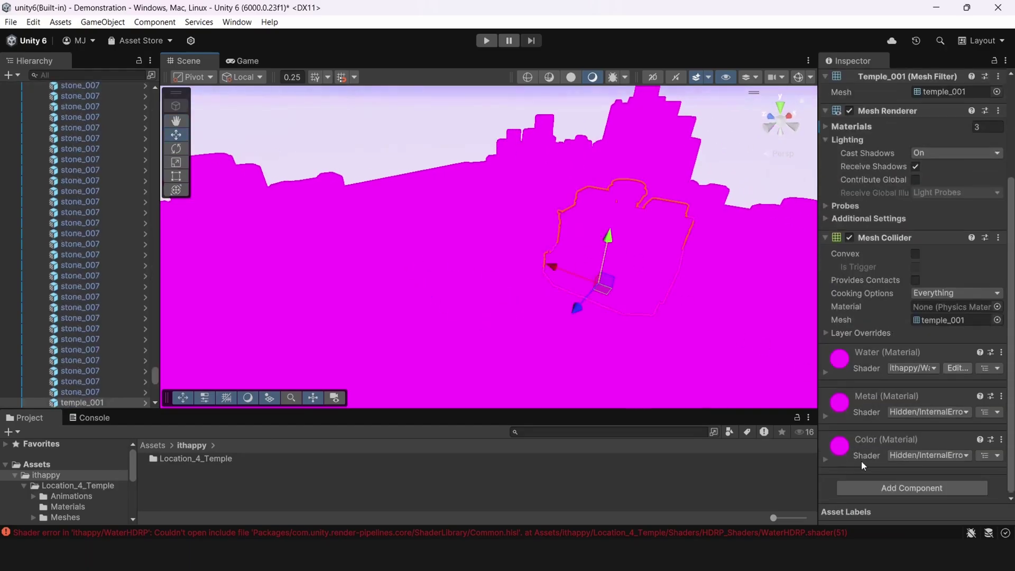
- In Location_4_Temple's Materials, select the Color material and open its Shader list
double_click(186, 460)
left_click_drag(341, 410, 347, 330)
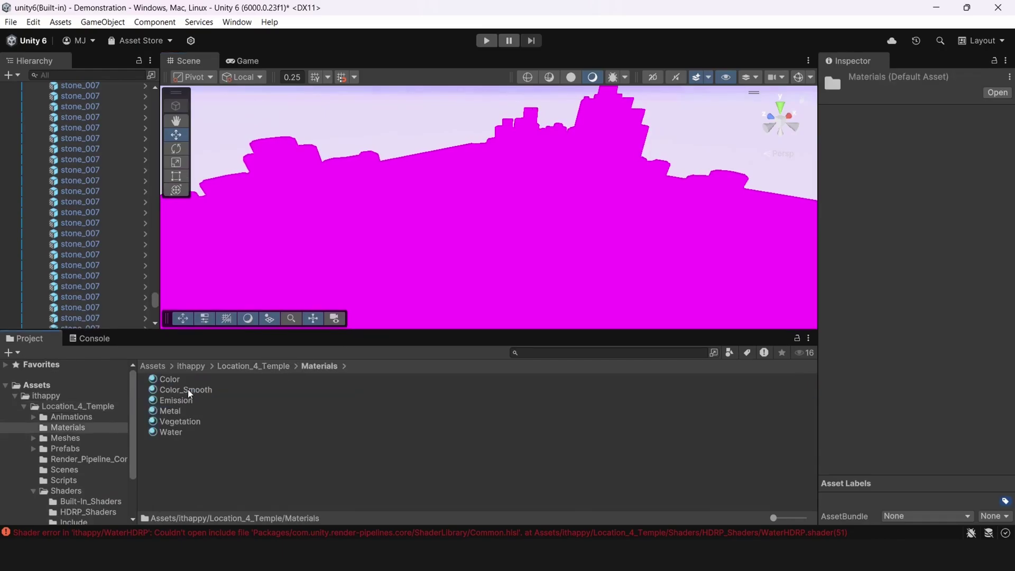
left_click(169, 379)
left_click(879, 92)
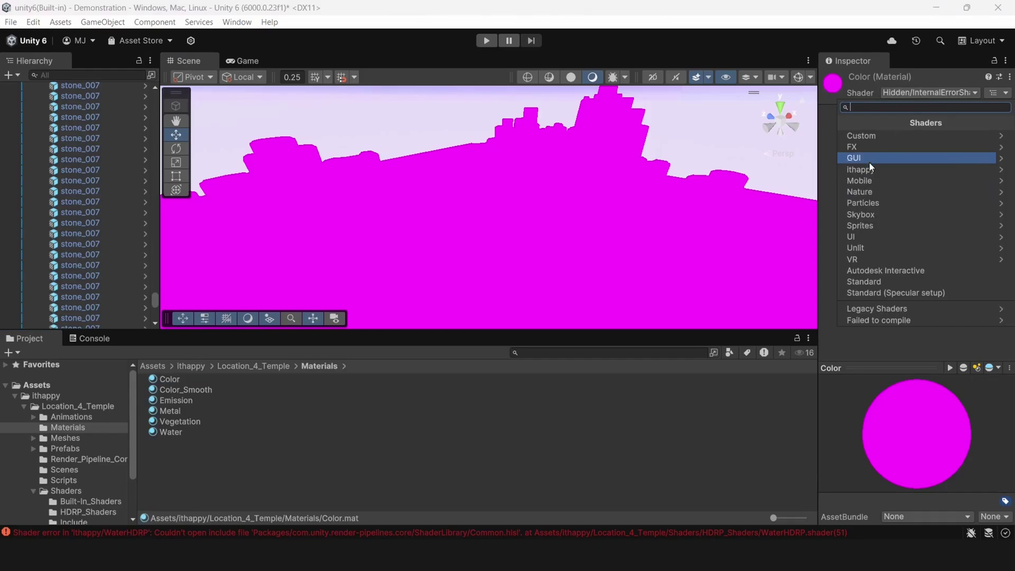
- Apply the Standard shader to Color, then try Unlit/Color instead
left_click(862, 283)
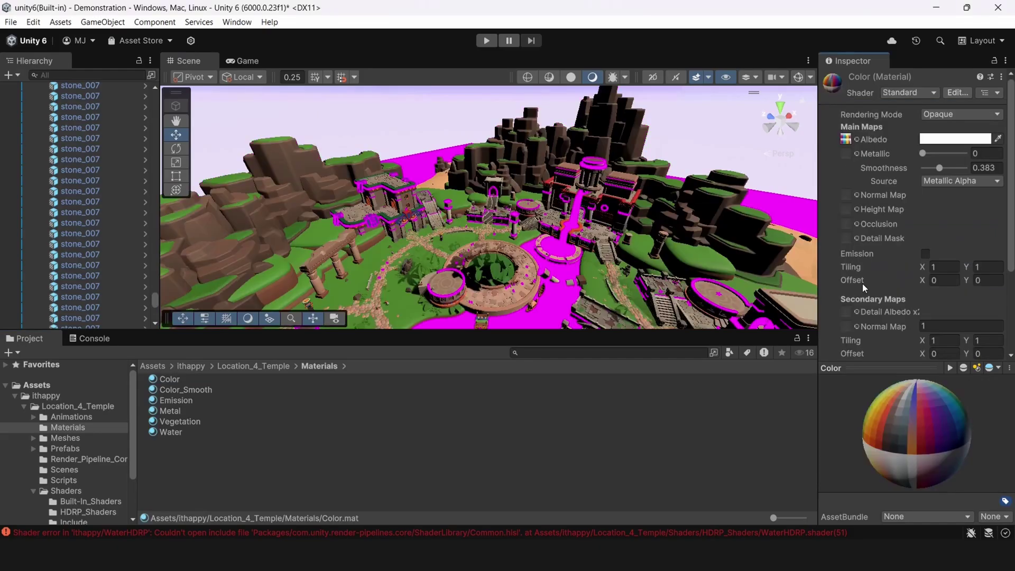
right_click_drag(584, 202, 421, 348)
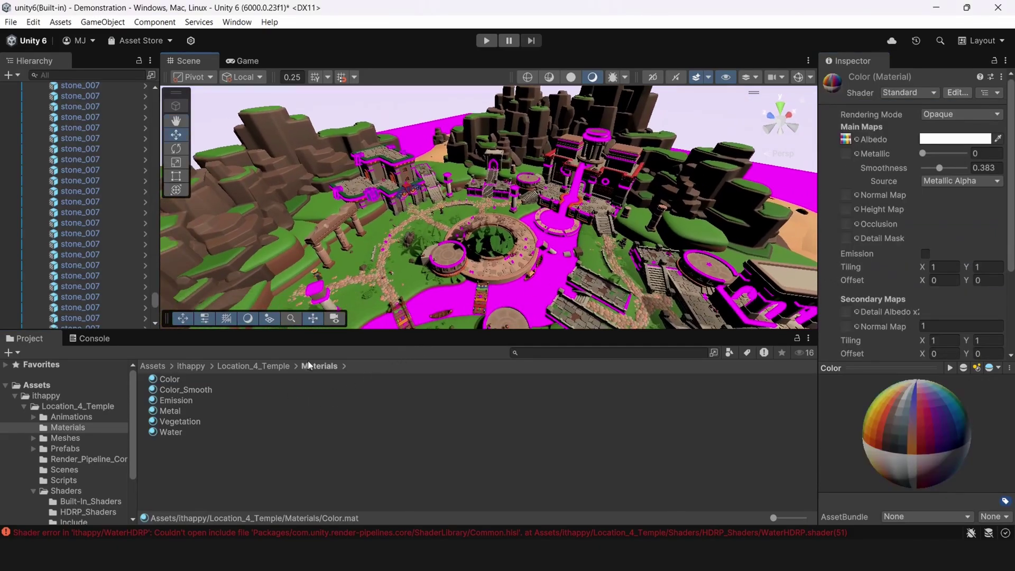
left_click(905, 94)
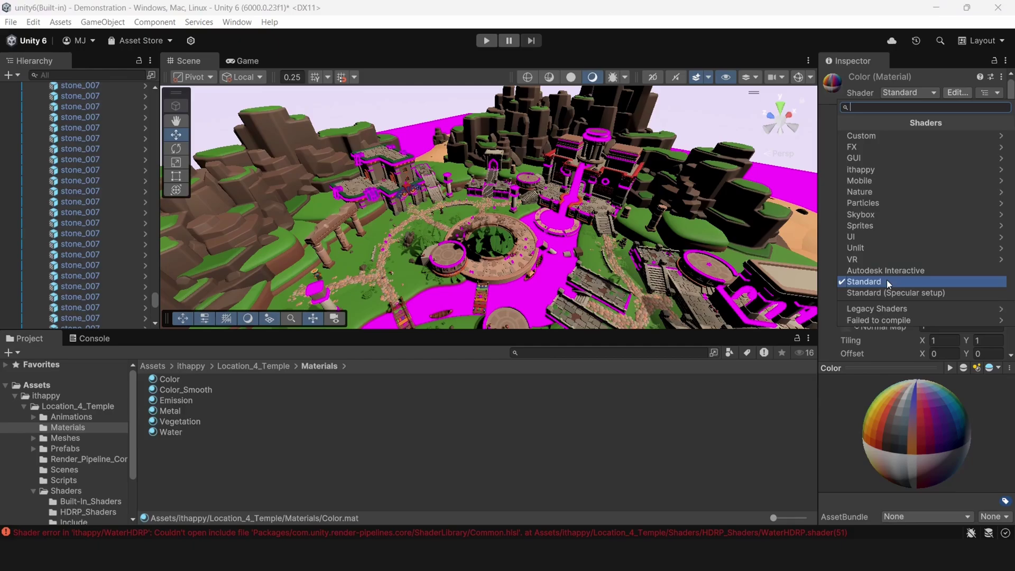
left_click(877, 247)
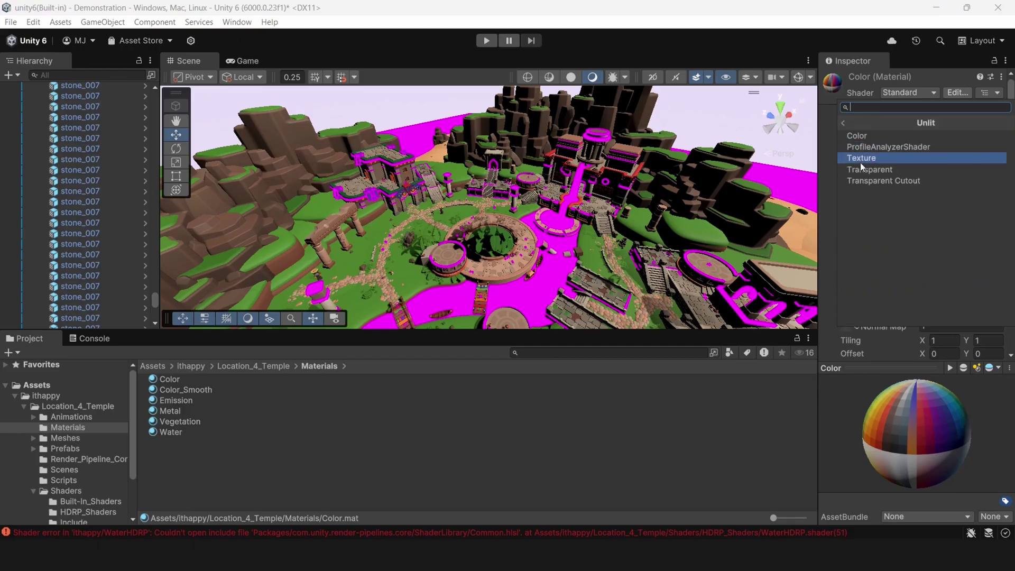
left_click(862, 134)
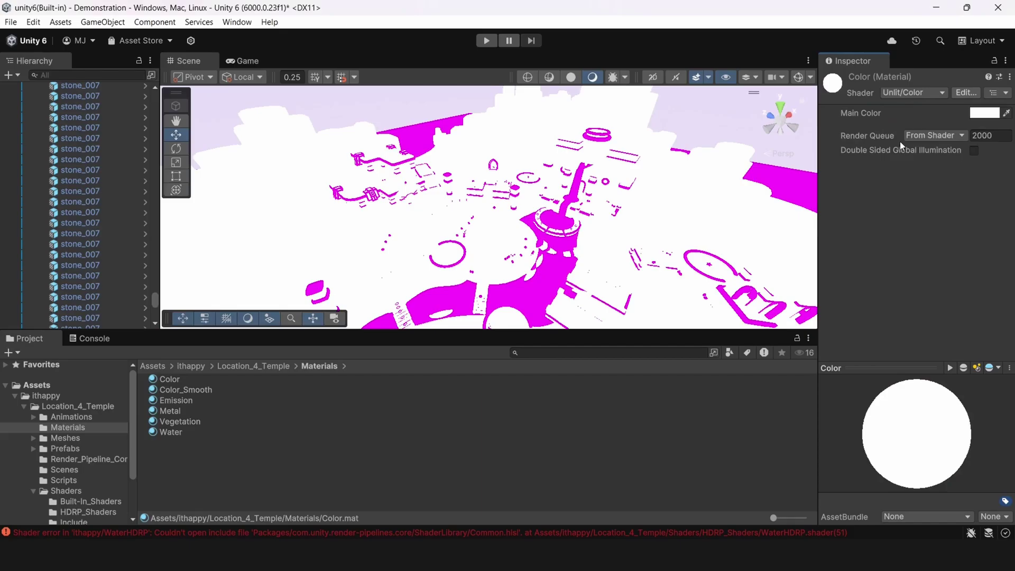
- Try Unlit/Texture on Color, then settle back on the Standard shader
left_click(897, 92)
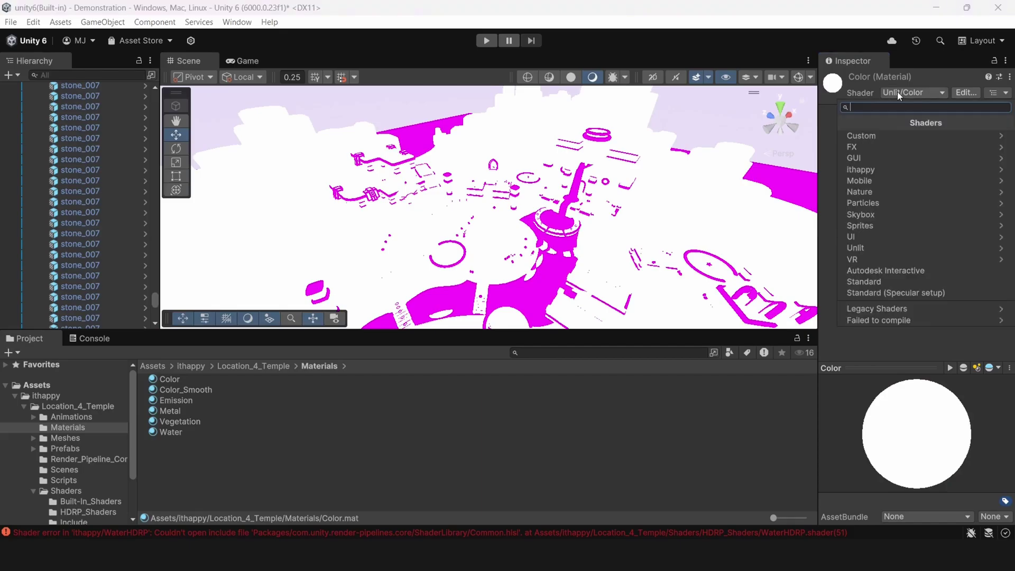
left_click(891, 249)
left_click(899, 155)
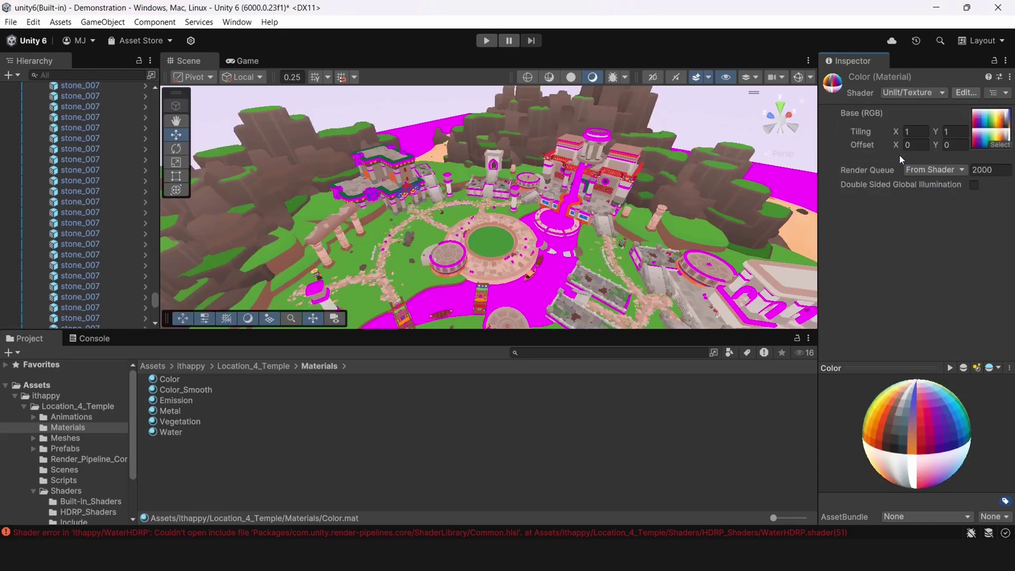
left_click(891, 94)
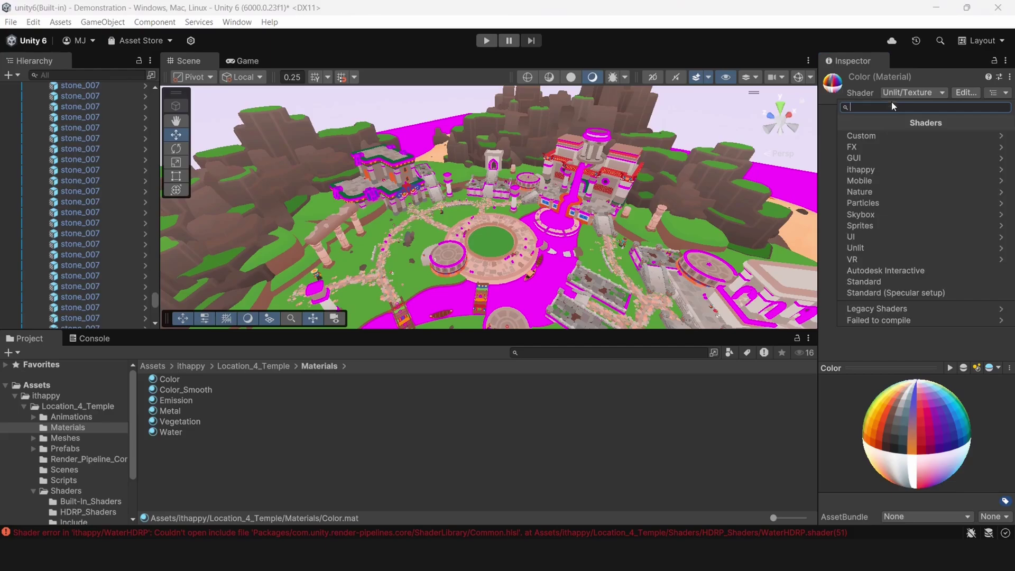
left_click(889, 284)
left_click_drag(635, 179, 591, 205, "alt")
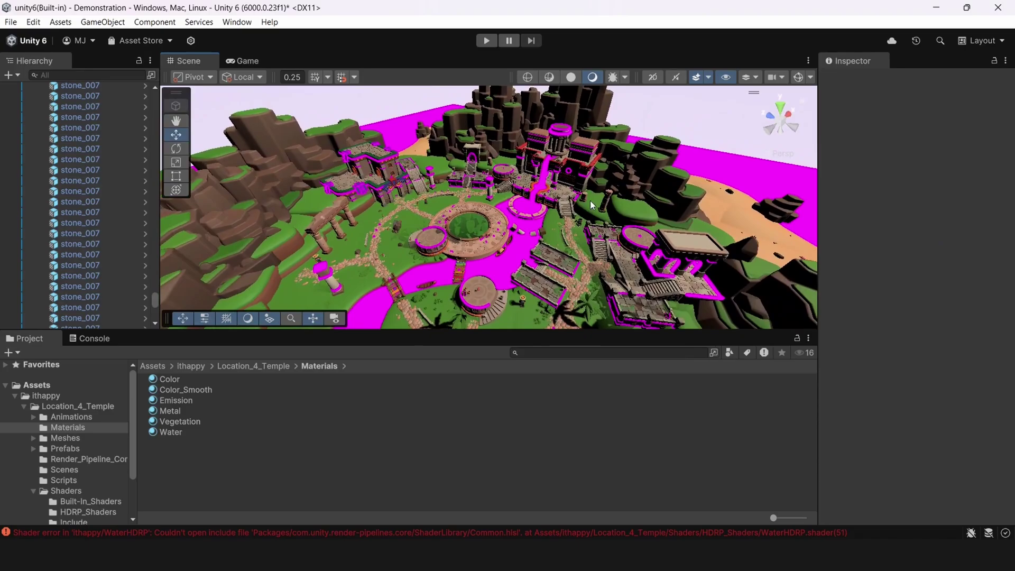
- Select the Water material and assign it the ithappy/WaterBuiltIn shader
left_click(198, 421)
left_click(186, 432)
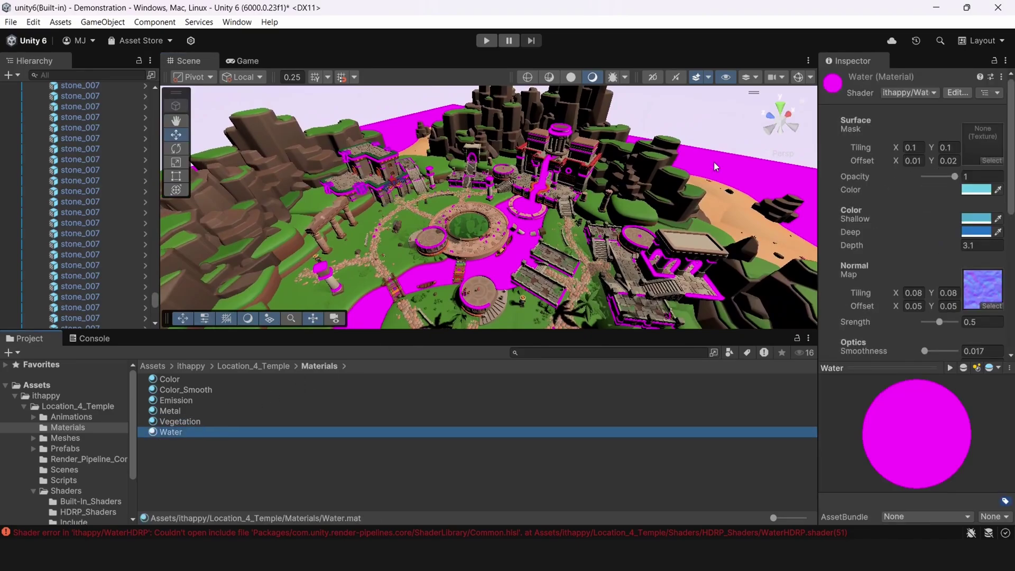
left_click(209, 420)
left_click(194, 431)
left_click_drag(681, 168, 621, 188, "alt")
left_click(910, 91)
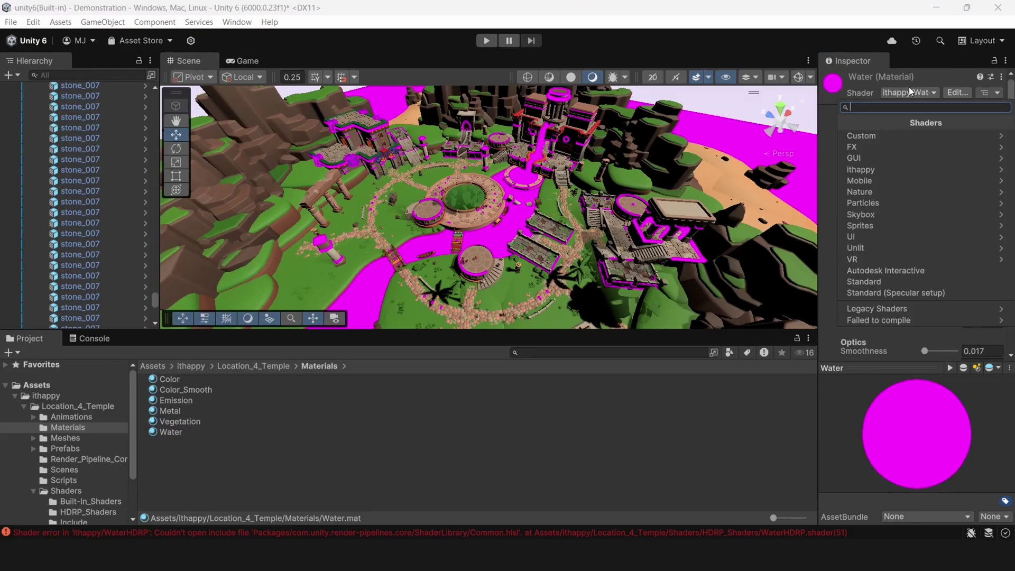
left_click(903, 169)
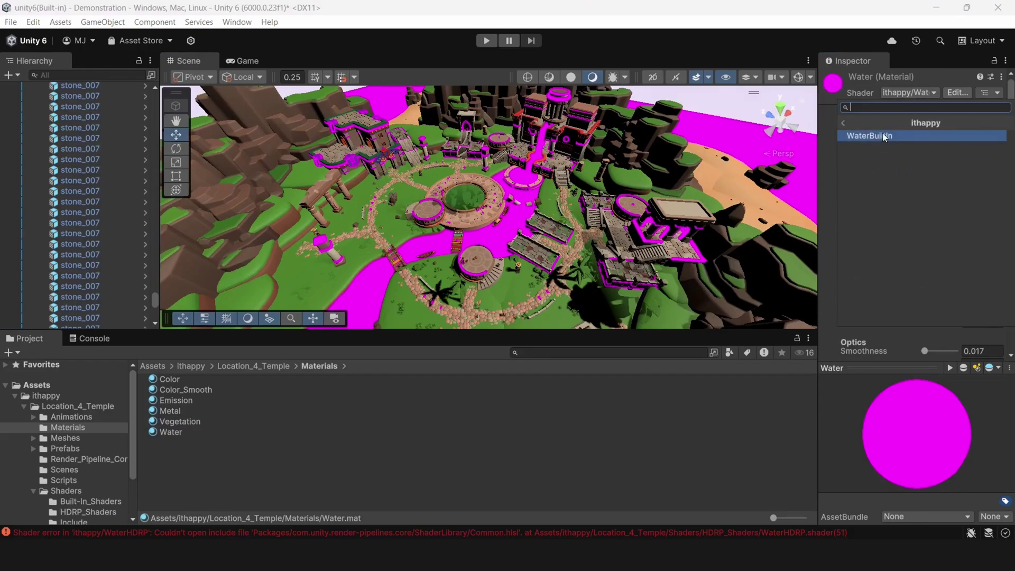
left_click(883, 136)
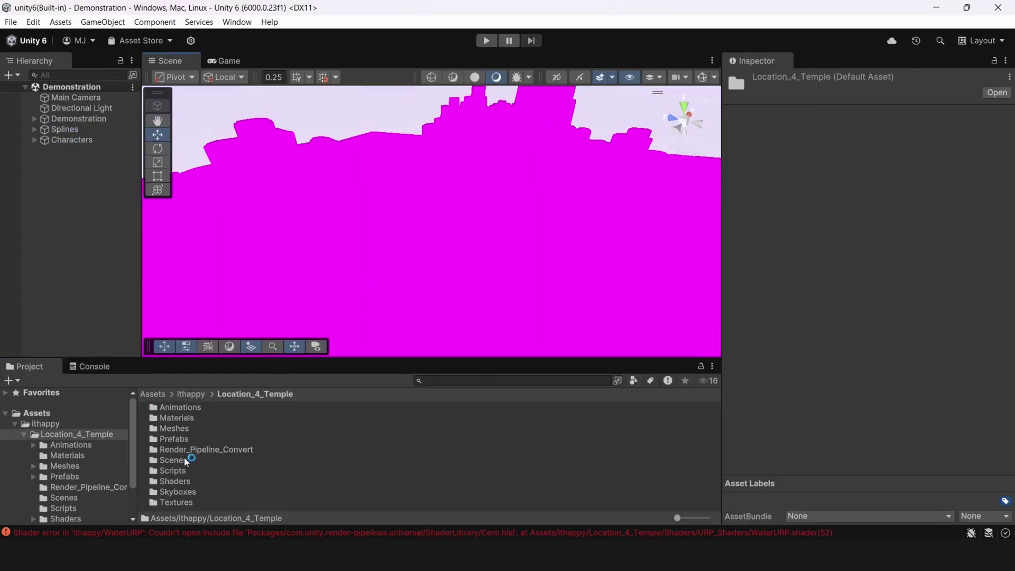
- From Render_Pipeline_Convert, import URP_to_BuiltIn_source and orbit the coloured temple island
double_click(179, 450)
left_click(223, 420)
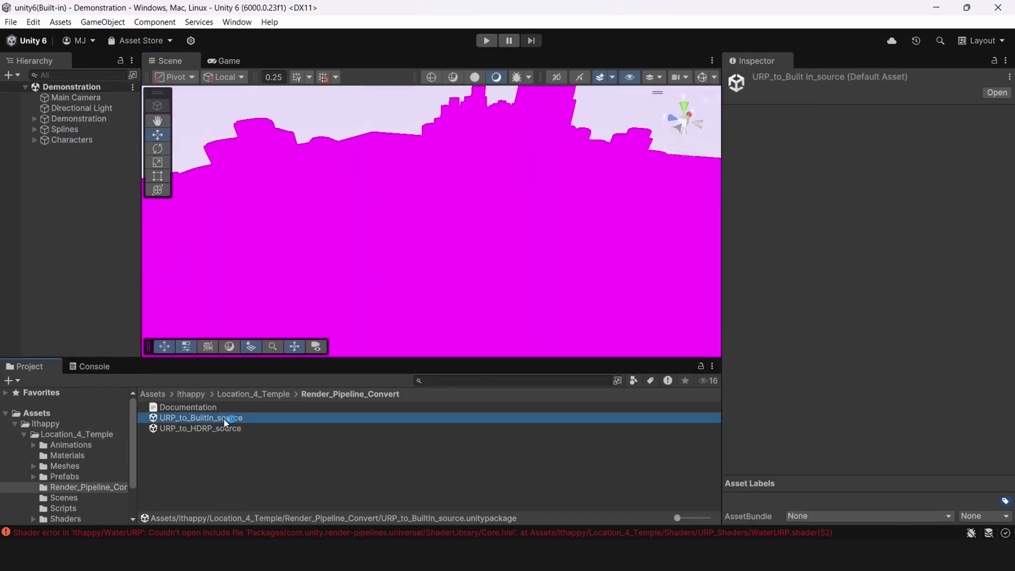
left_click(230, 426)
left_click(231, 421)
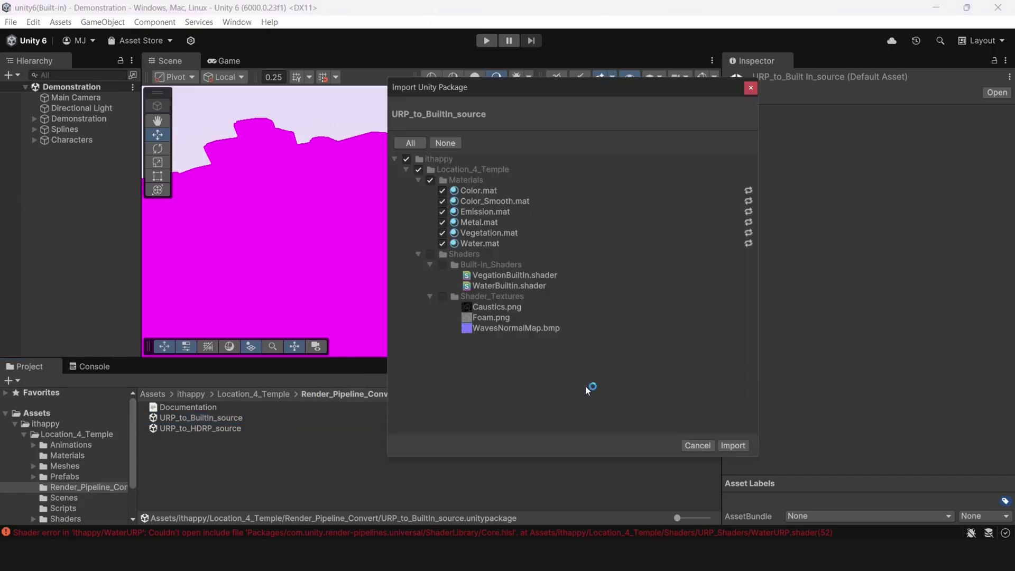
left_click(732, 445)
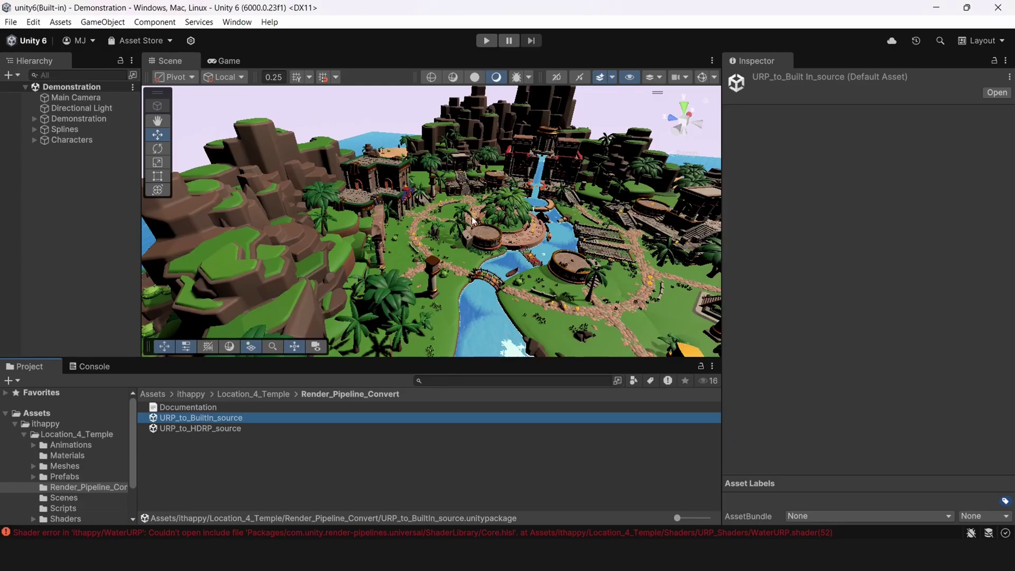
right_click_drag(533, 252, 540, 108)
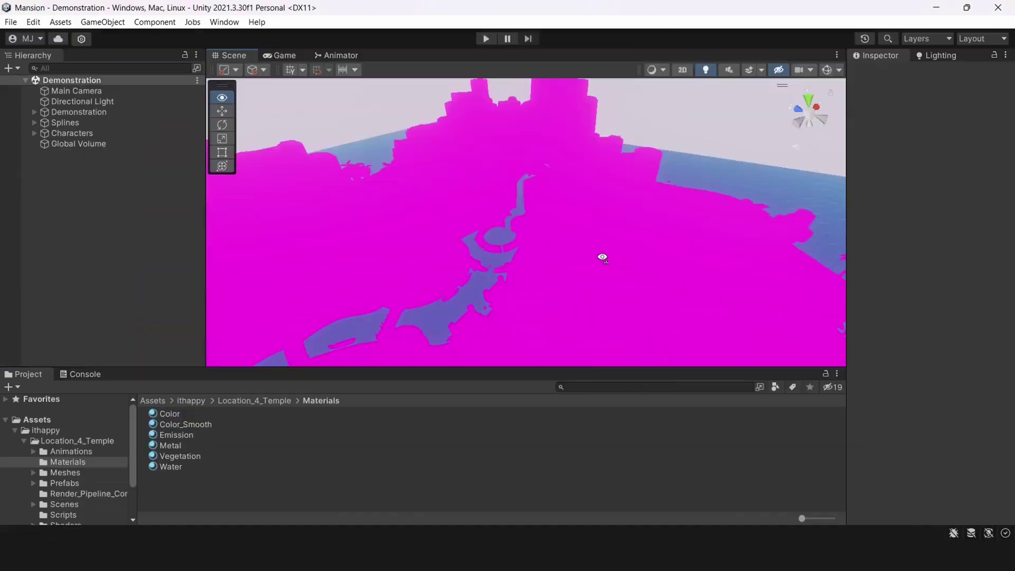
right_click_drag(603, 258, 550, 228)
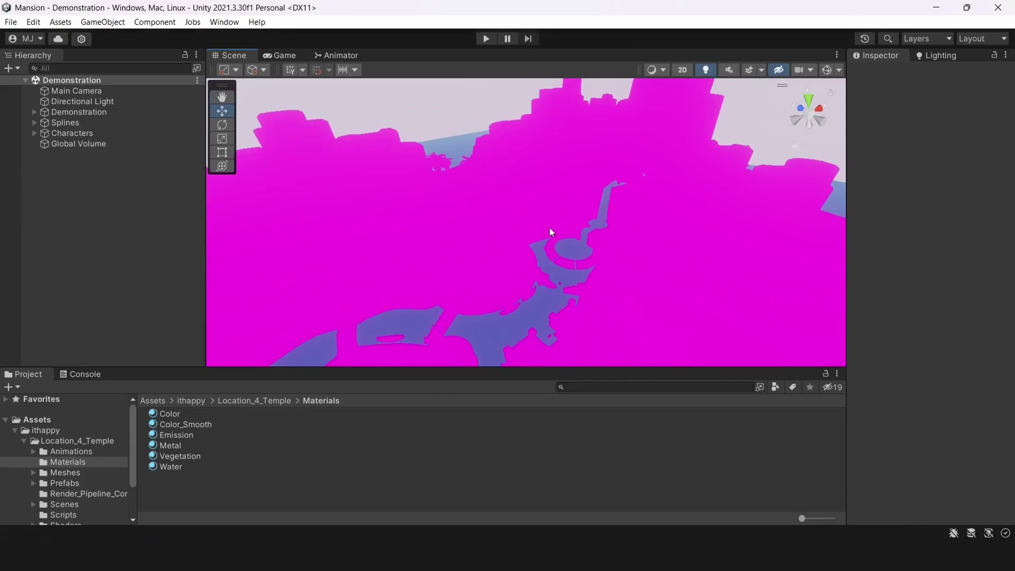
- Inspect column_001 and battle_circle_001 in the scene, then clear the selection
left_click(524, 233)
left_click(458, 252)
mouse_move(458, 253)
right_mouse_down()
mouse_move(537, 178)
mouse_move(521, 229)
mouse_move(449, 265)
mouse_move(434, 285)
mouse_move(407, 241)
mouse_move(562, 208)
mouse_move(518, 132)
mouse_move(375, 183)
mouse_move(370, 206)
mouse_move(391, 263)
mouse_move(473, 241)
right_mouse_up()
left_click(408, 236)
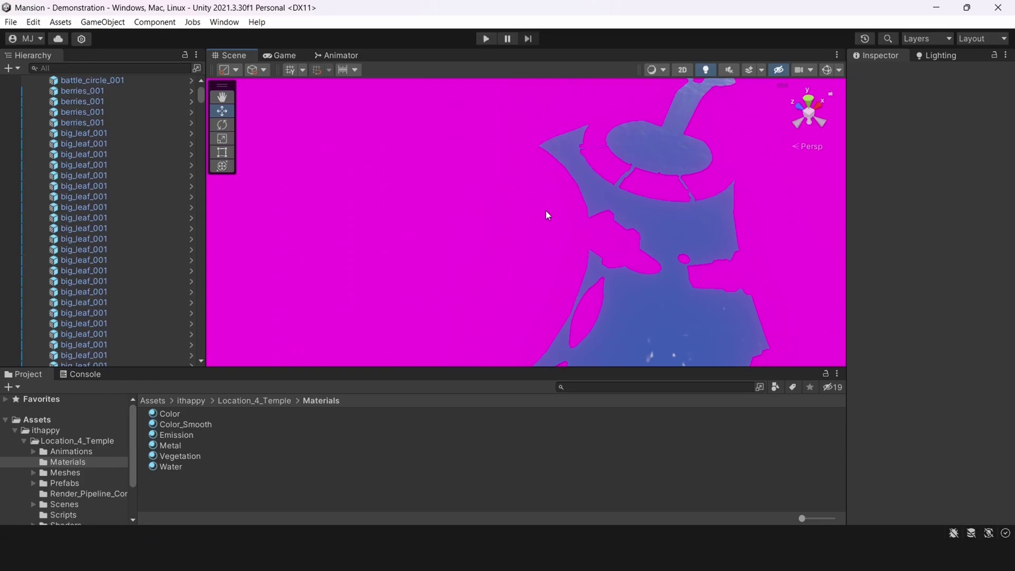
right_click_drag(648, 215, 434, 185)
- Set the Color material's shader to Universal Render Pipeline/Lit
left_click(170, 414)
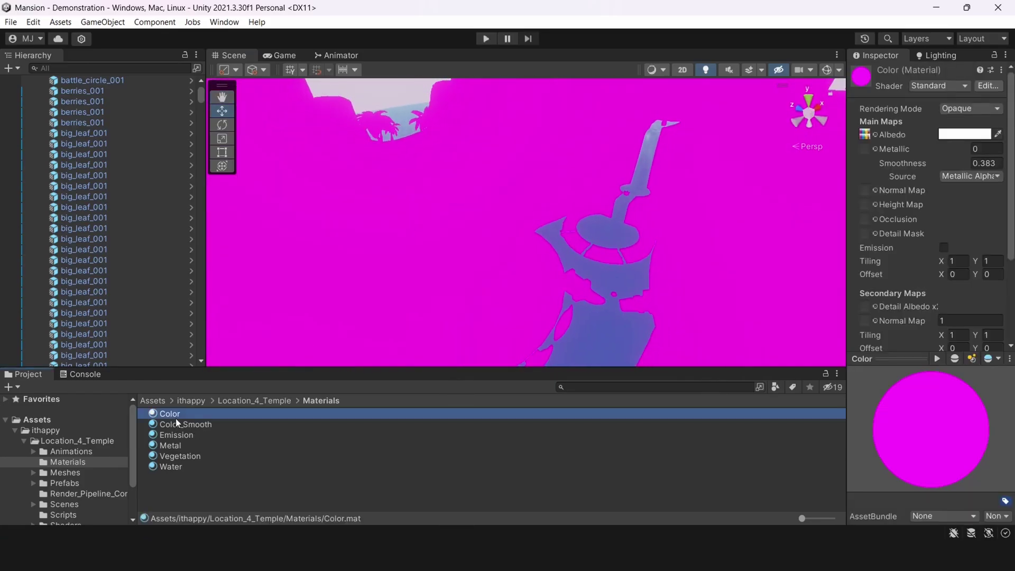
left_click(922, 87)
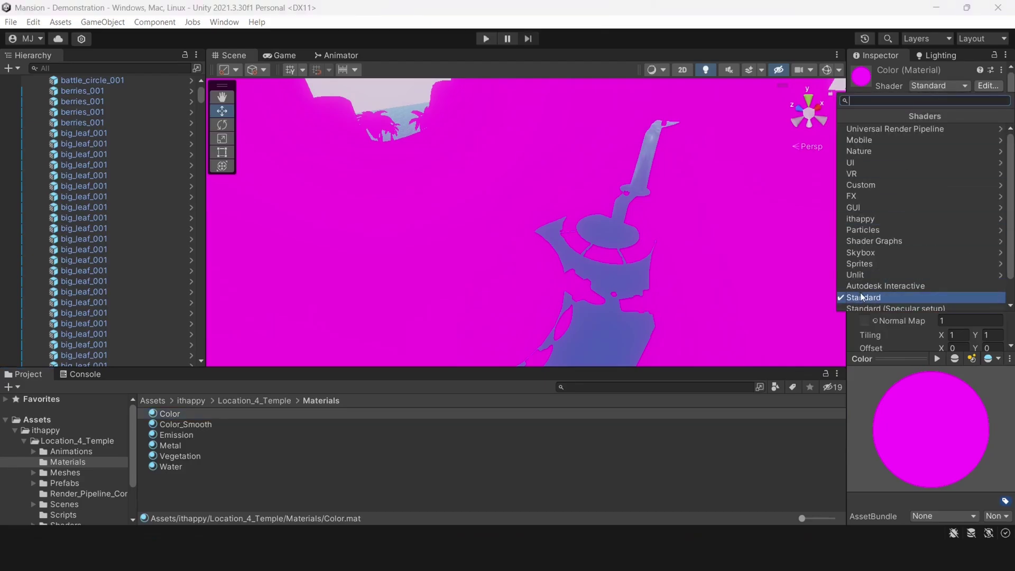
left_click(882, 131)
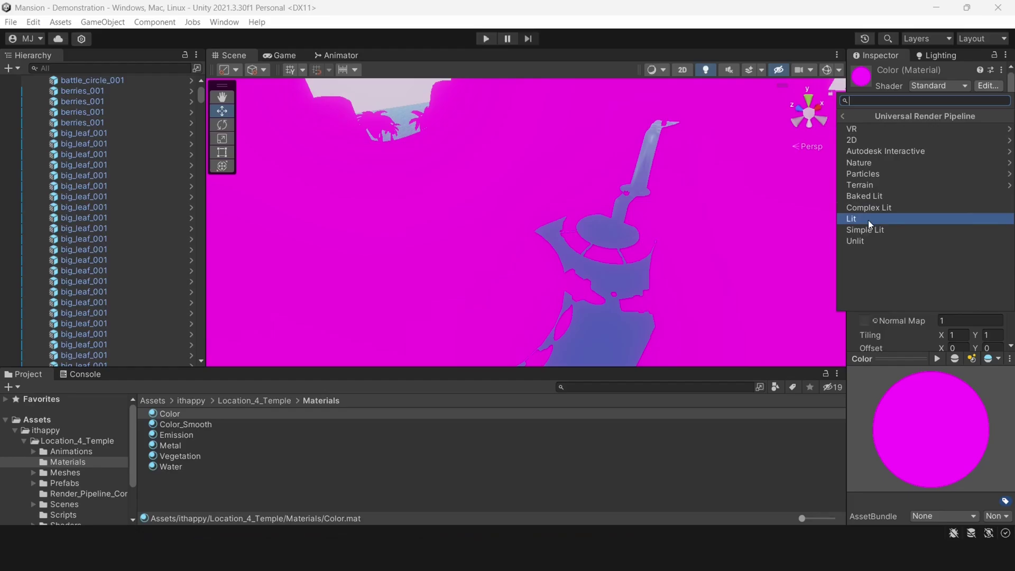
left_click(843, 116)
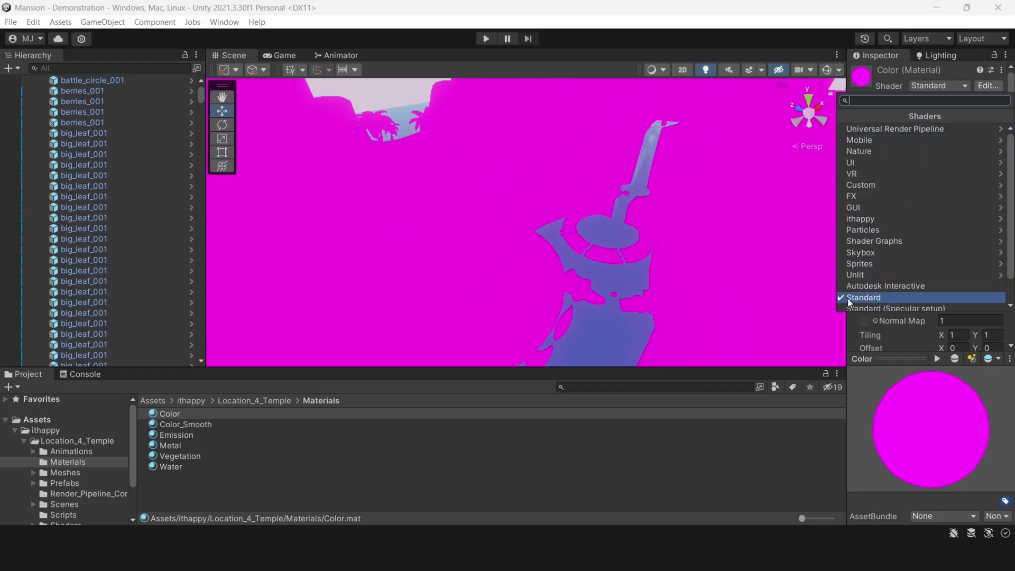
left_click(873, 129)
left_click(859, 224)
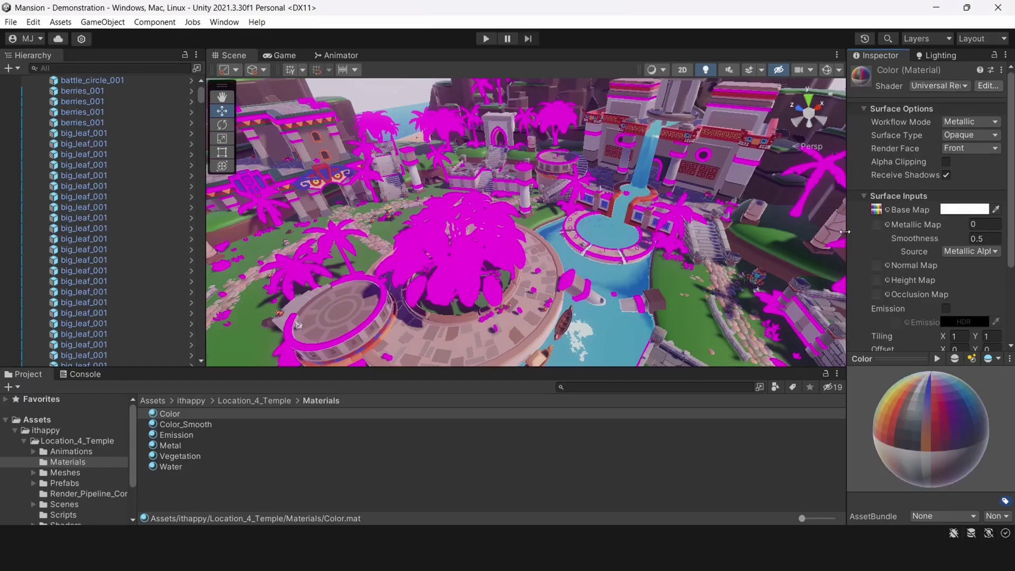
left_click_drag(636, 210, 540, 213, "alt")
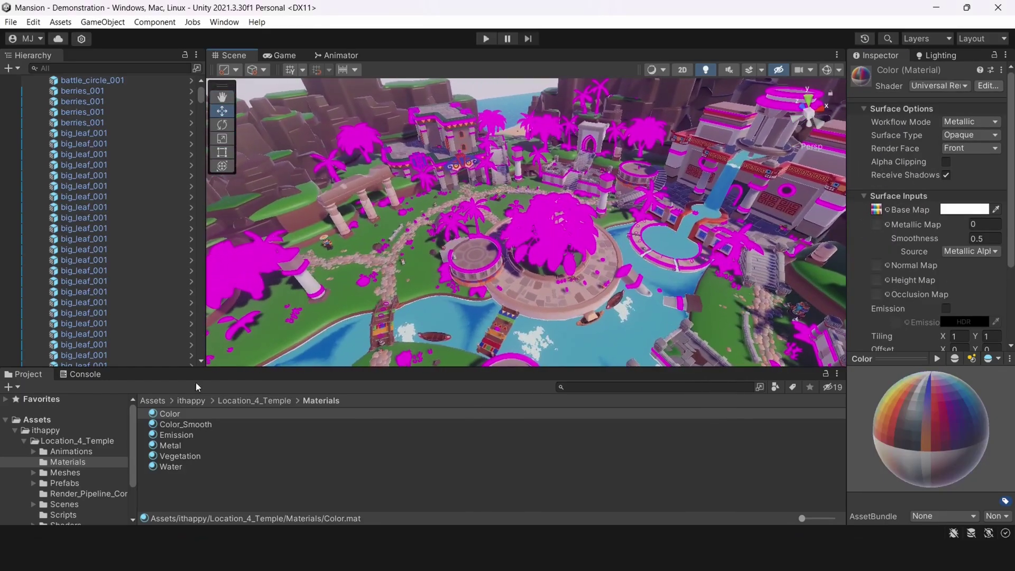
- Browse shader options for Color_Smooth, leaving it unchanged
left_click(173, 426)
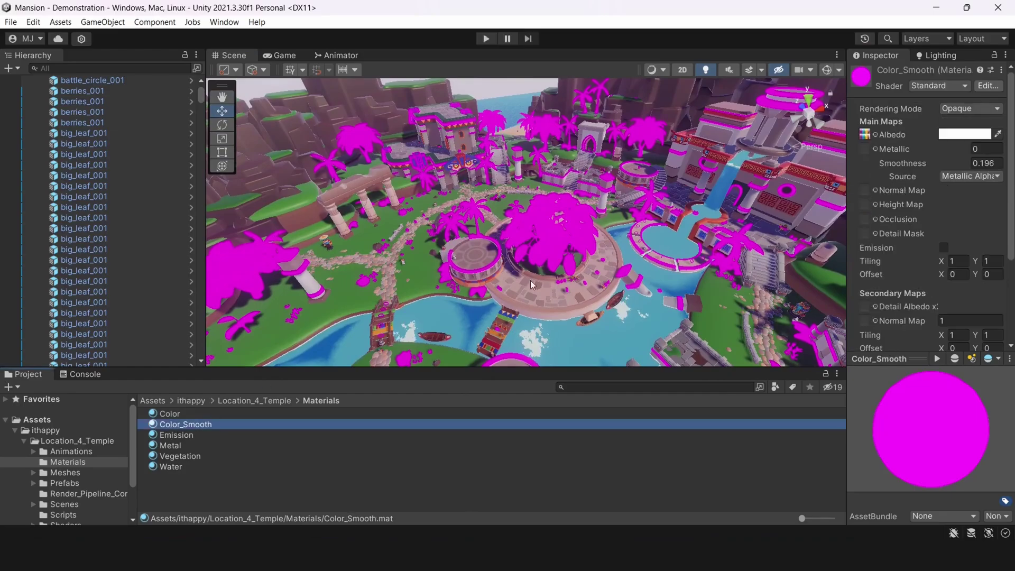
left_click(931, 85)
left_click(909, 128)
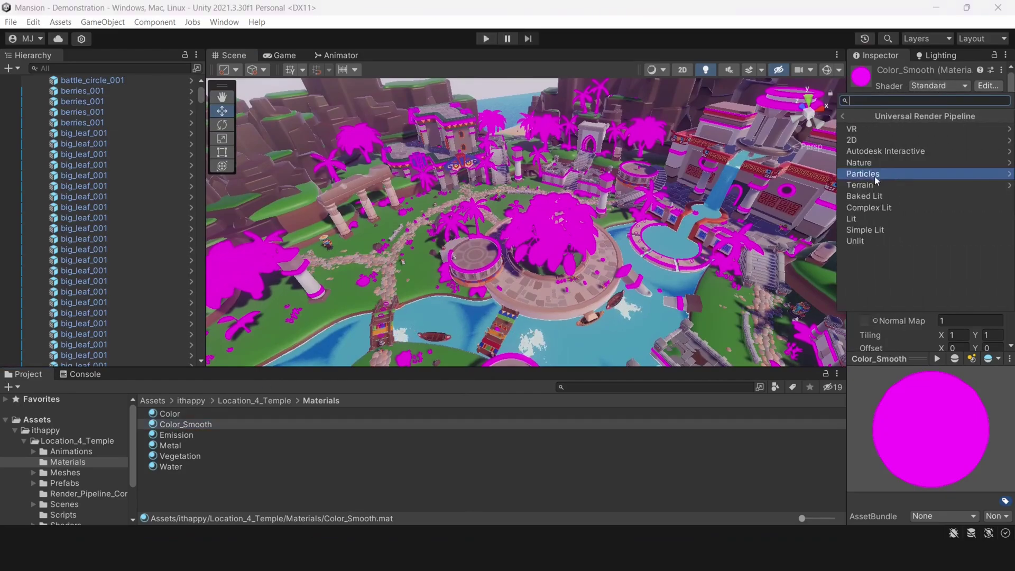
left_click(851, 116)
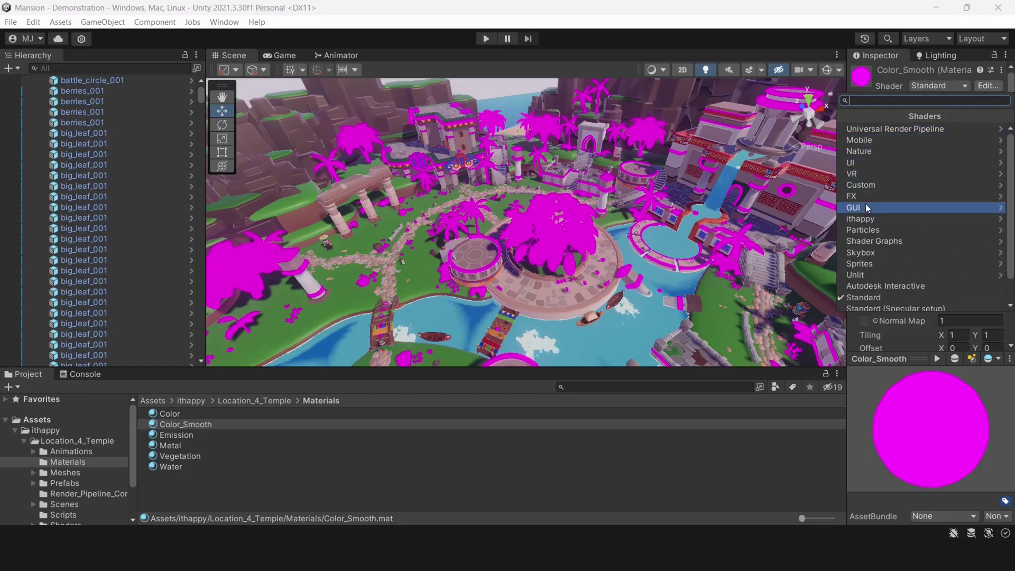
scroll(877, 259, "down", 1)
left_click(205, 449)
- Set the Water material's shader to ithappy/WaterURP and clear the selection
left_click(179, 467)
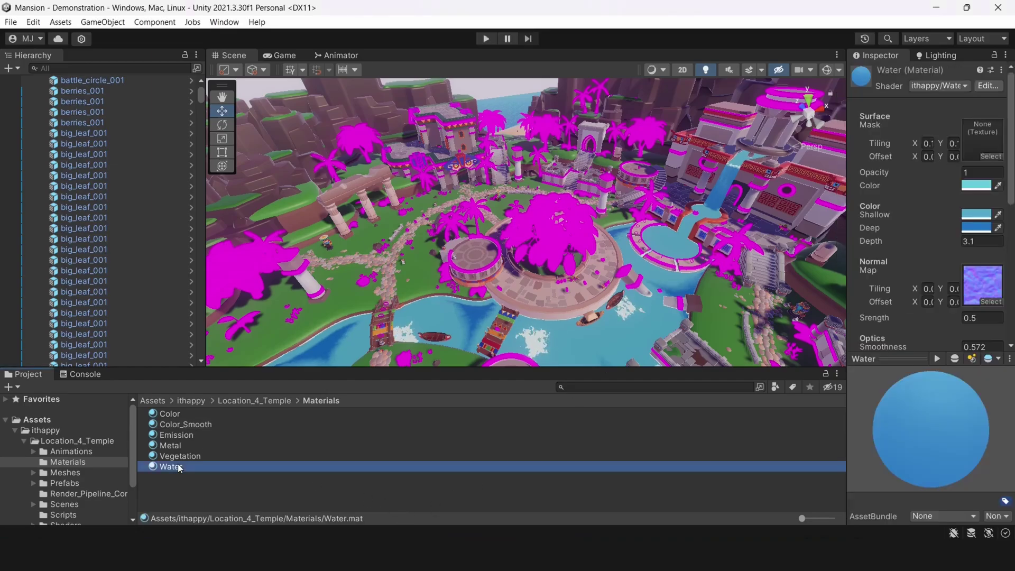
left_click(939, 86)
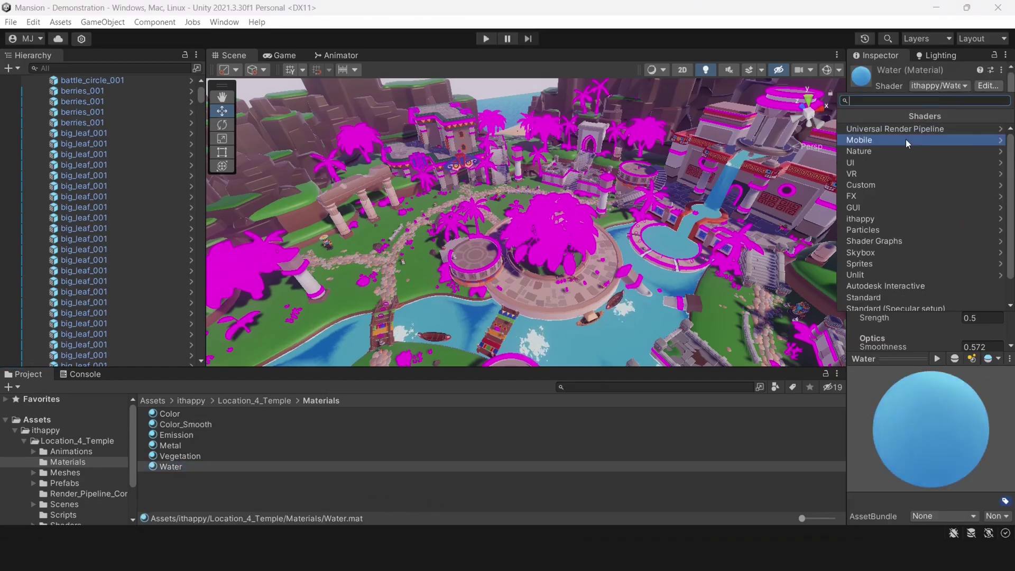
left_click(895, 129)
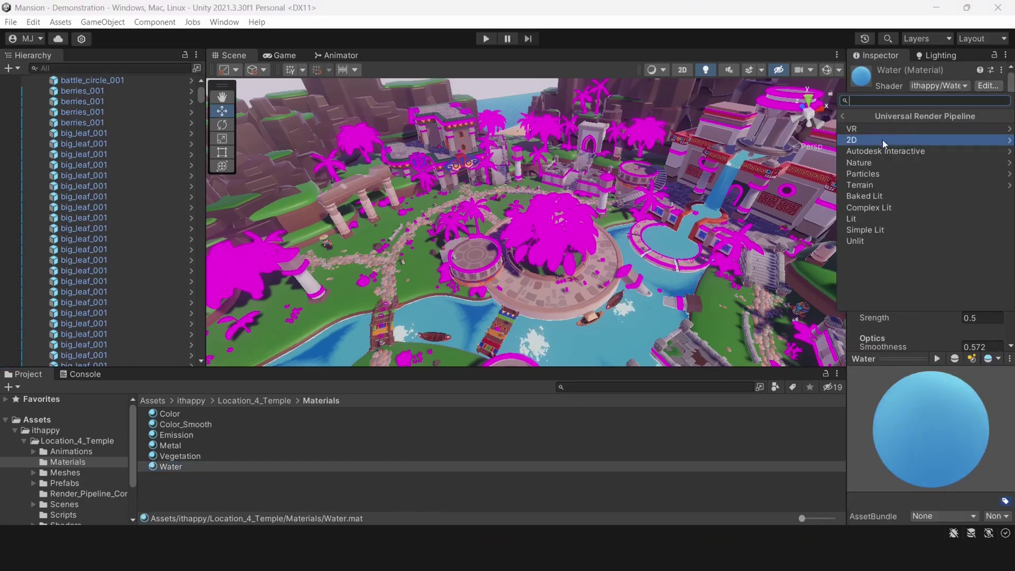
left_click(852, 118)
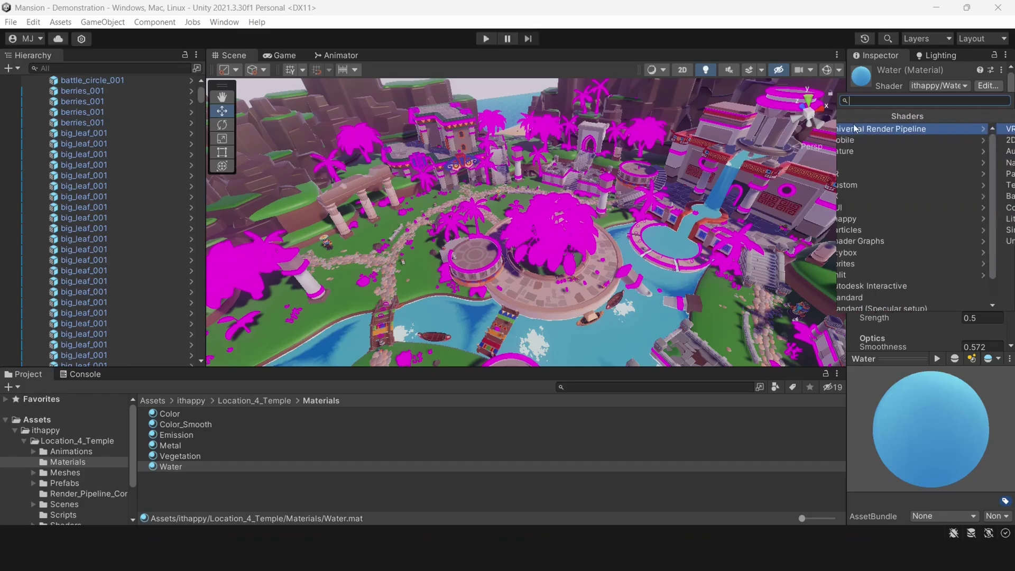
left_click(877, 218)
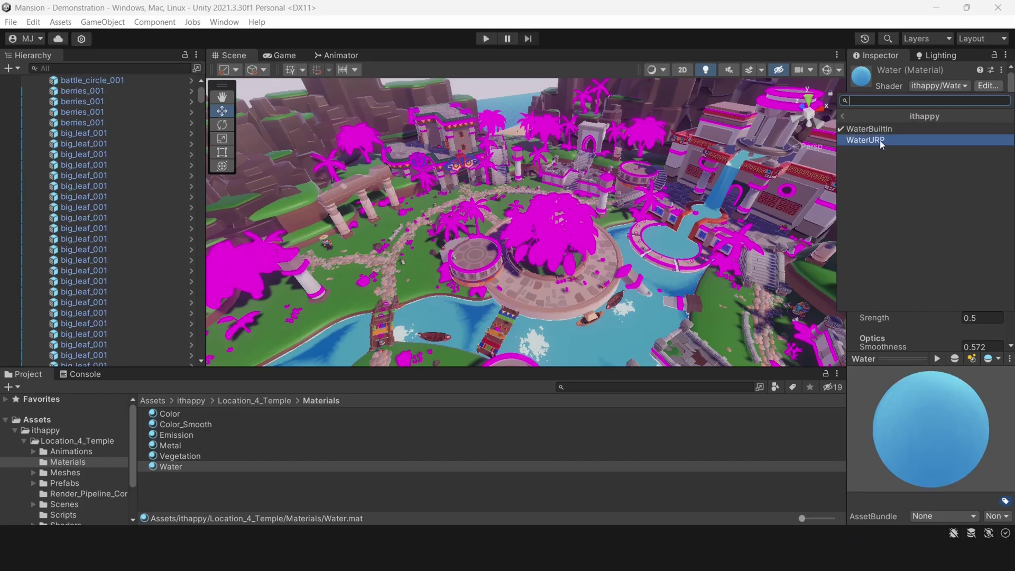
left_click(880, 140)
right_click_drag(582, 217, 507, 129)
left_click(506, 128)
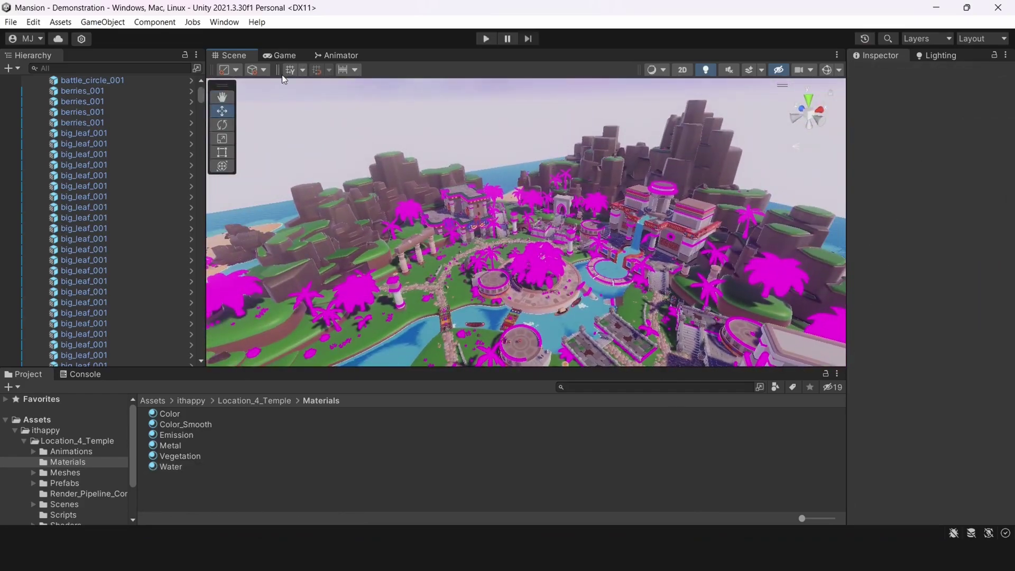
- Select Color through Metal and convert those four materials to URP, confirming the overwrite
left_click(169, 414)
left_click(171, 445, "shift")
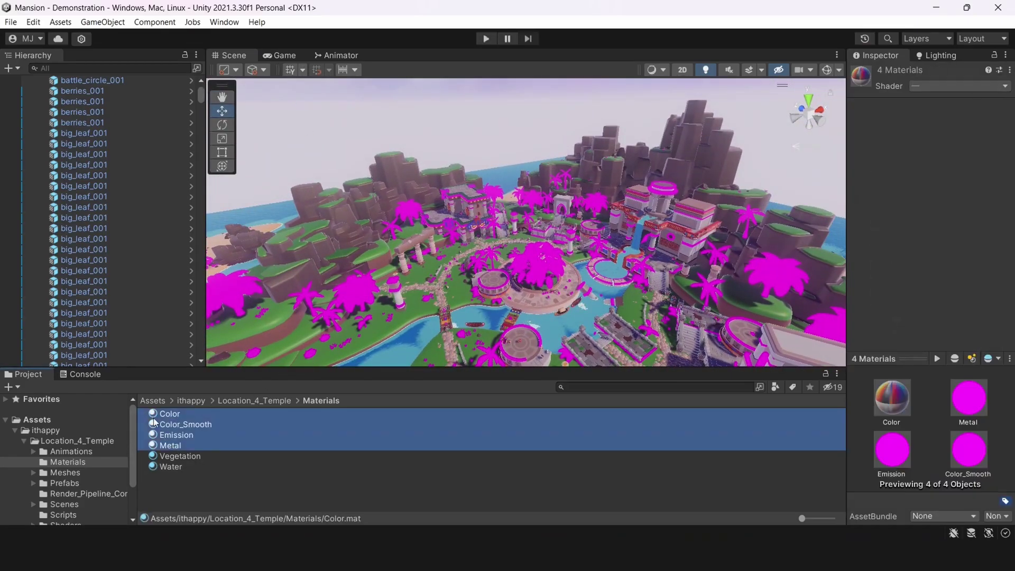
left_click(27, 24)
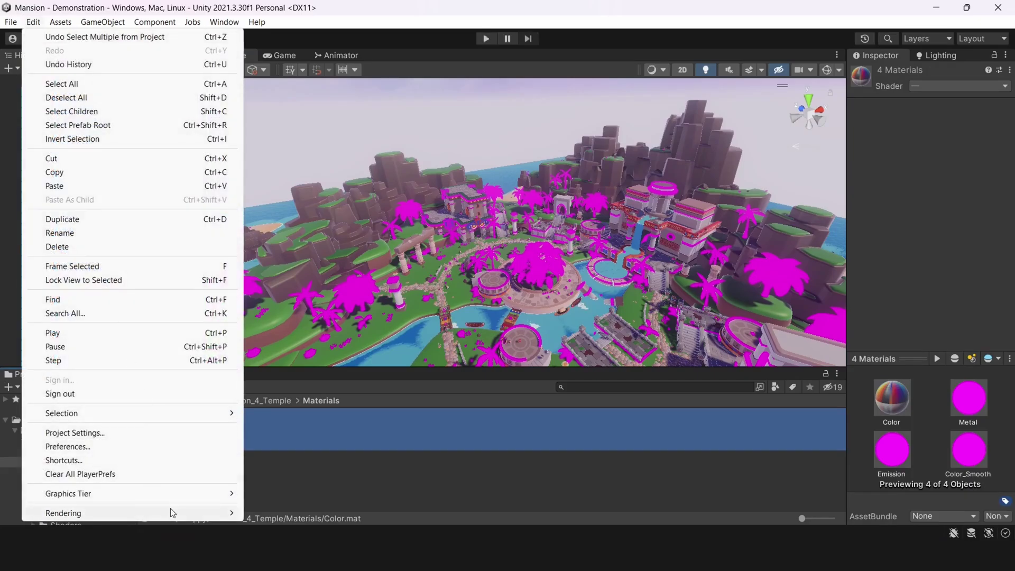
mouse_move(164, 513)
mouse_move(286, 521)
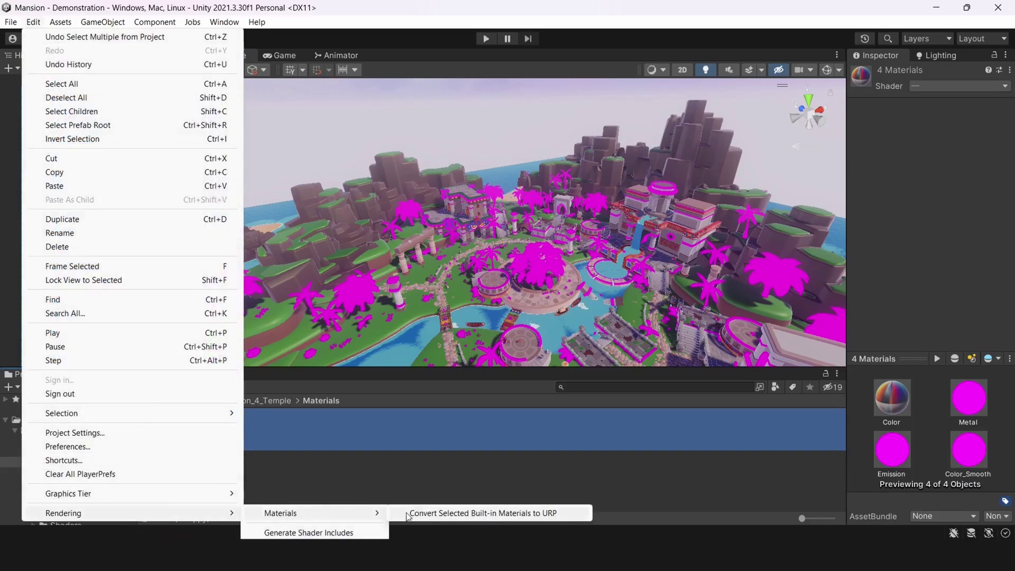
left_click(427, 513)
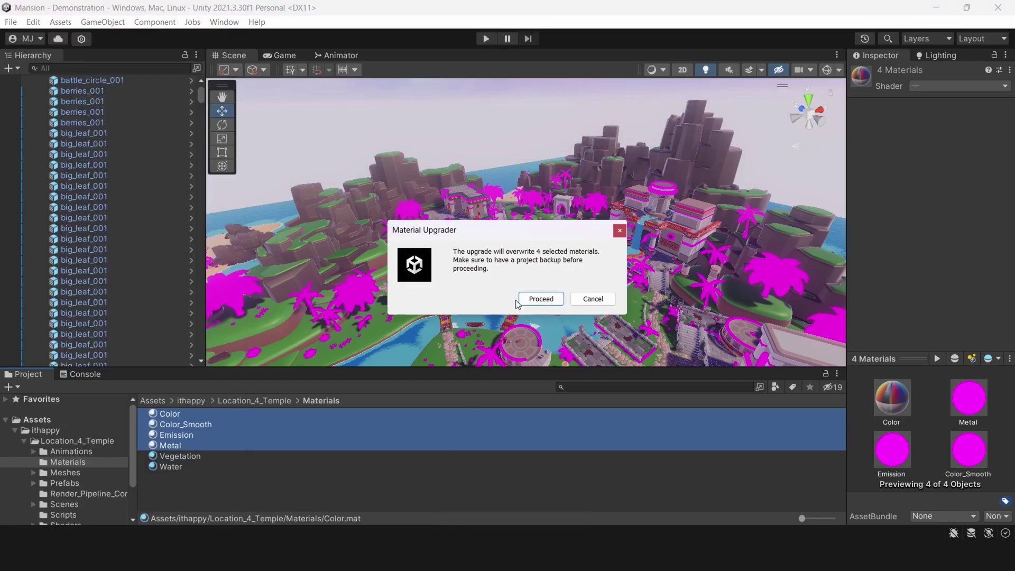
left_click(533, 299)
right_click_drag(529, 208, 561, 256)
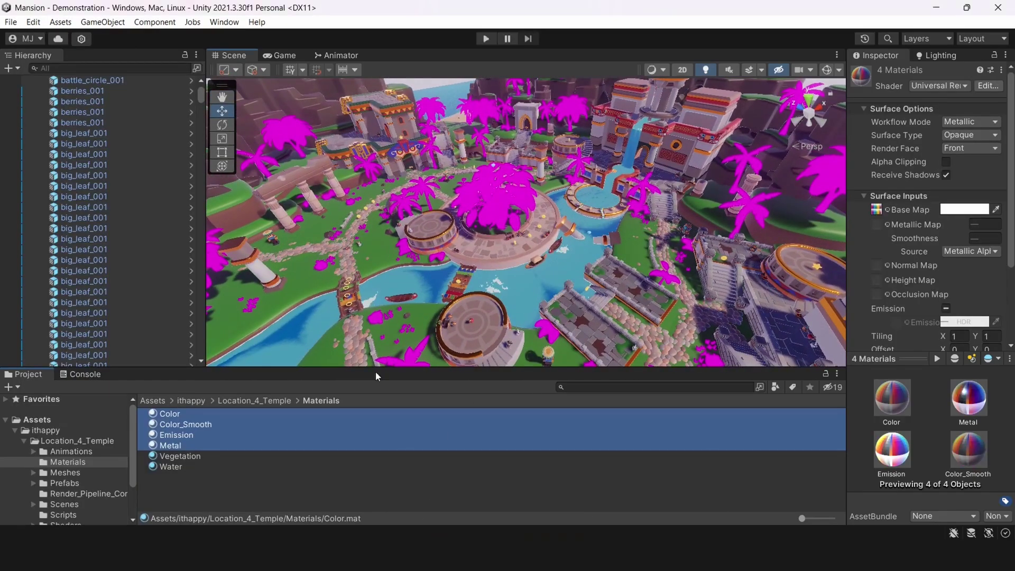
- Return to Location_4_Temple and fly the Scene camera in close around the magenta temple
left_click(263, 400)
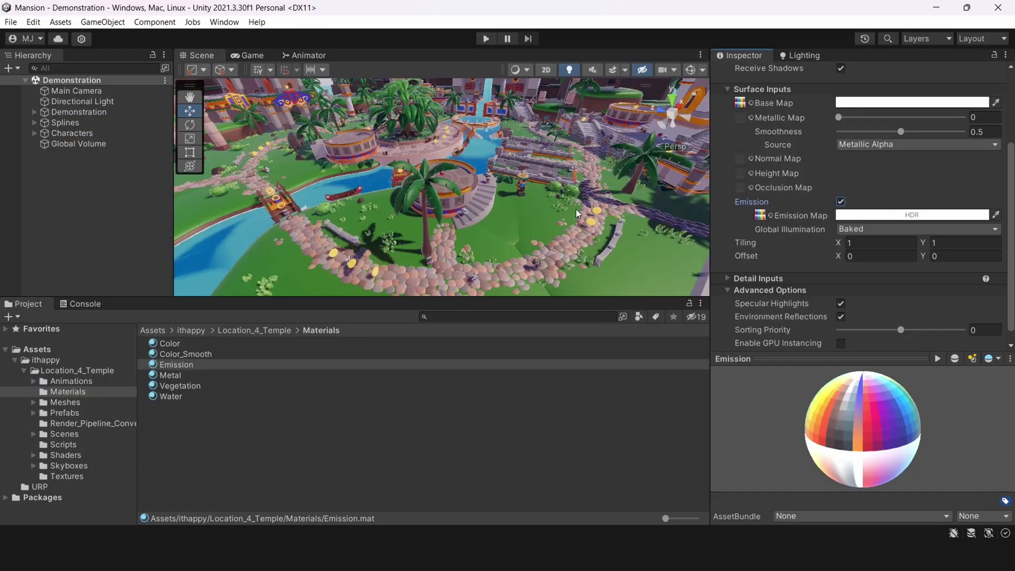
mouse_move(576, 209)
right_mouse_down()
mouse_move(573, 138)
mouse_move(592, 110)
mouse_move(557, 162)
mouse_move(470, 166)
mouse_move(506, 173)
mouse_move(478, 220)
mouse_move(375, 275)
mouse_move(401, 210)
right_mouse_up()
left_click(592, 110)
key("grave")
key("shift+space")
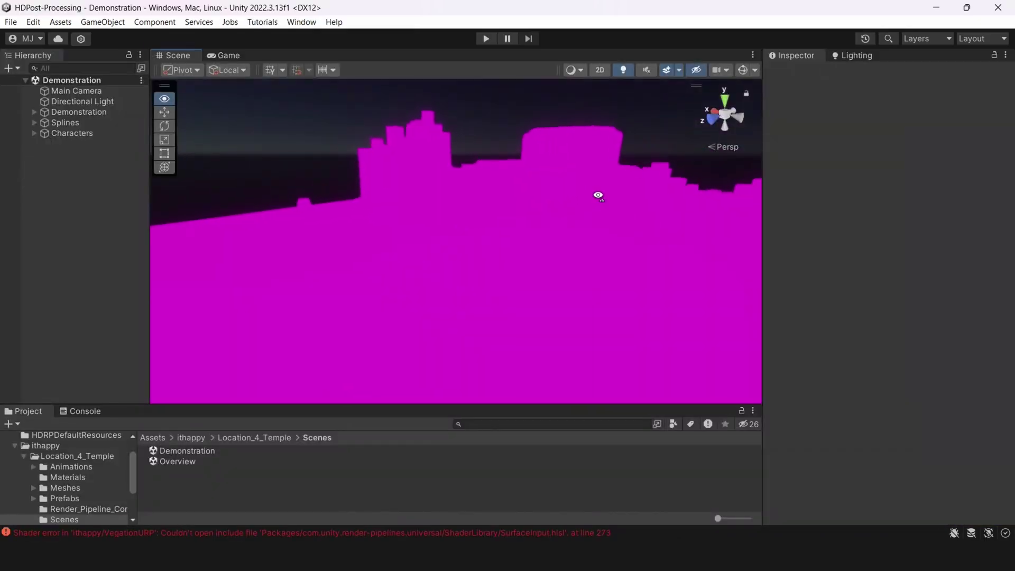
- Switch the Materials/Color material's shader to HDRP > Lit
right_click_drag(598, 196, 467, 476)
right_click_drag(487, 241, 418, 251)
left_click(253, 438)
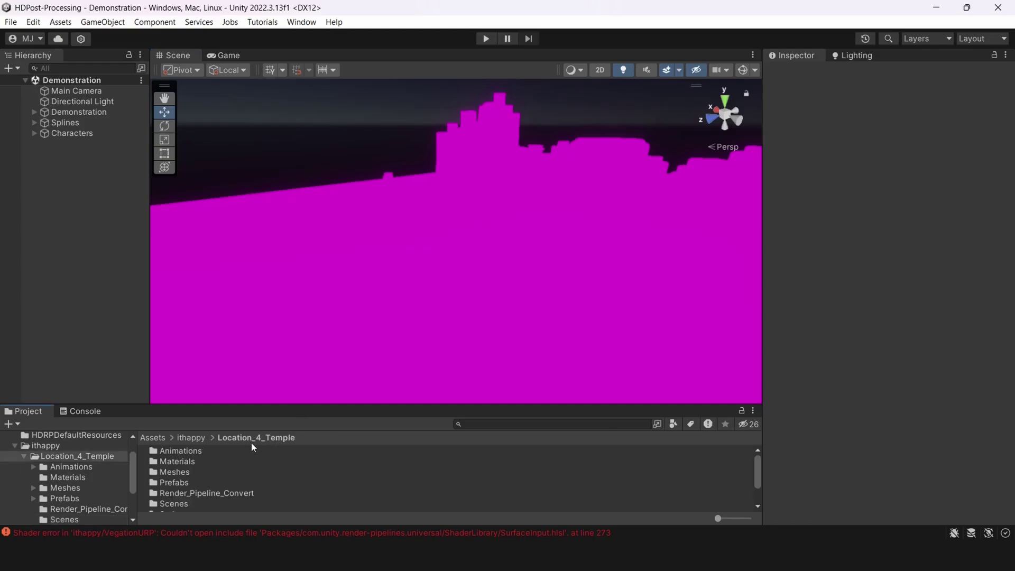
double_click(188, 464)
left_click(185, 453)
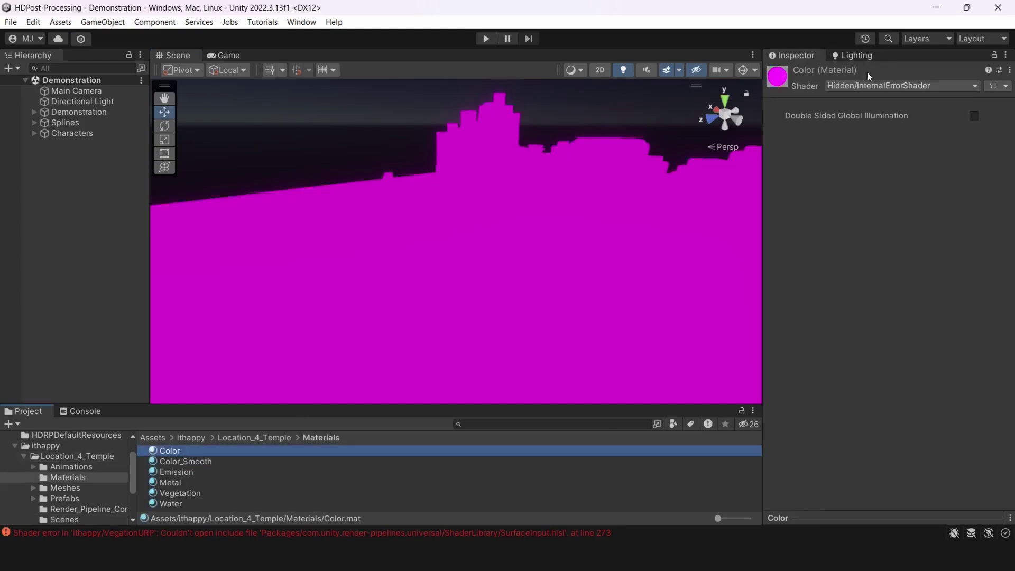
left_click(871, 85)
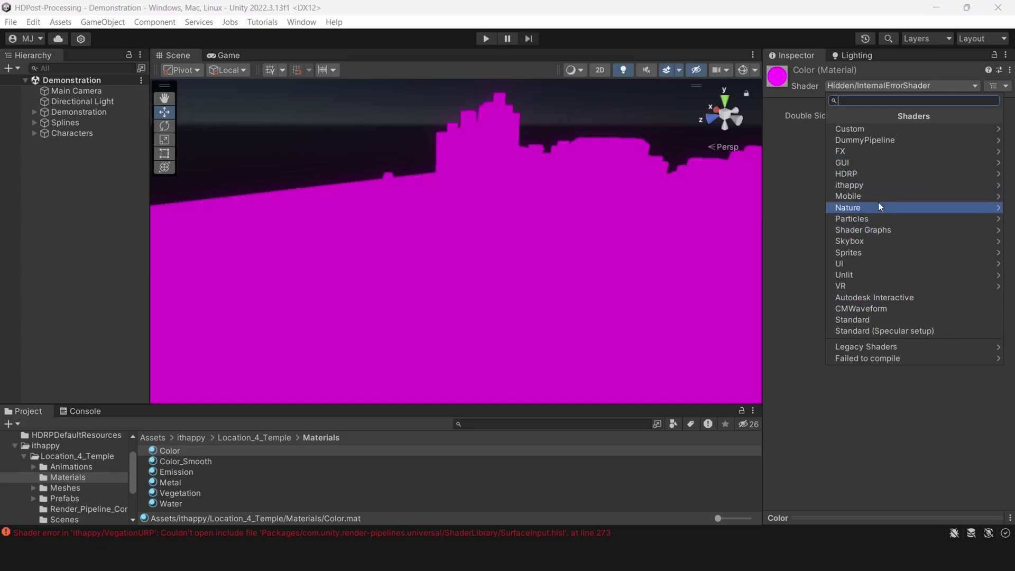
left_click(874, 172)
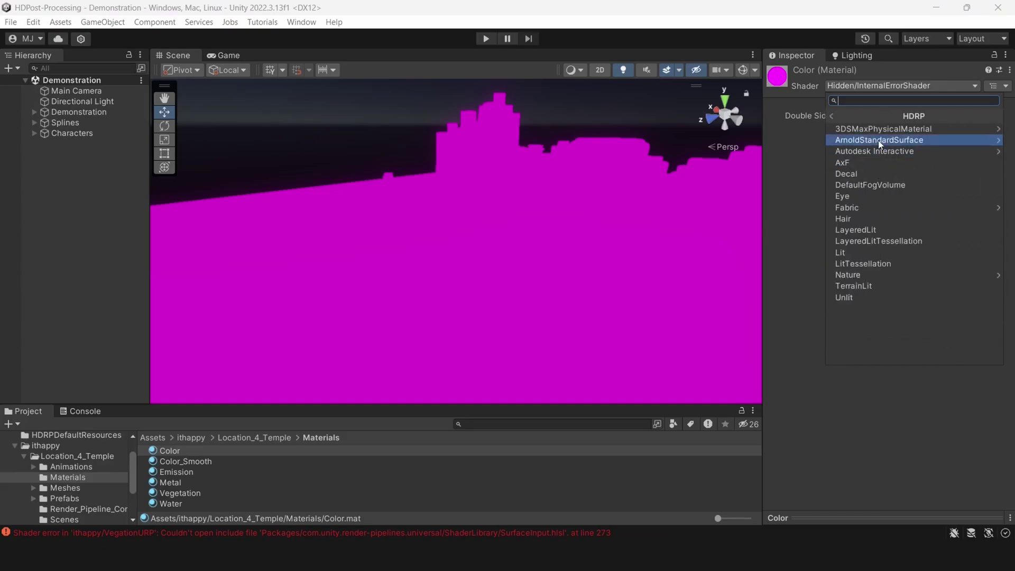
left_click(858, 253)
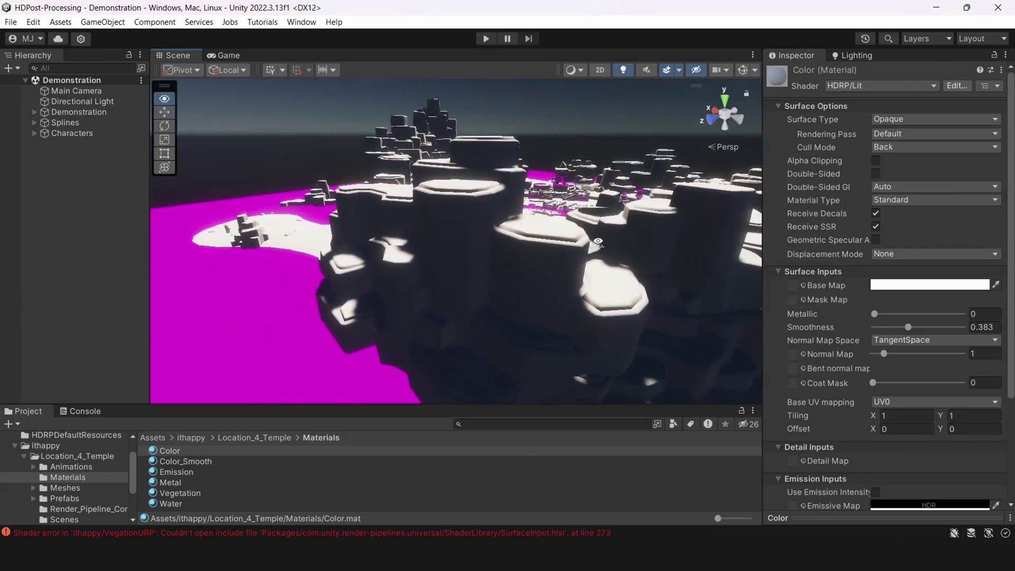
- Assign the Textures texture as Color's Base Map, then browse into the Prefabs folder
left_click(803, 285)
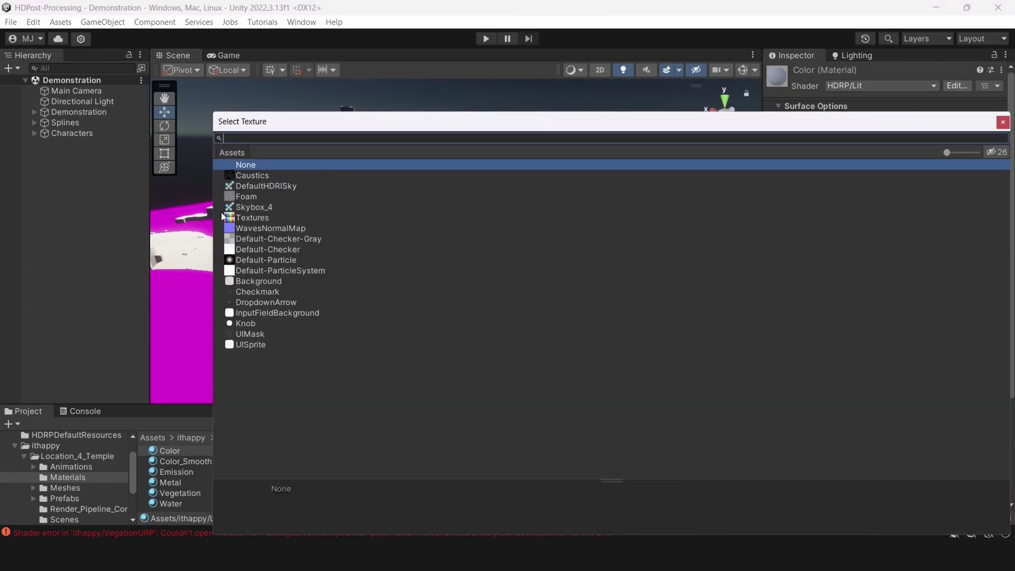
double_click(253, 218)
left_click_drag(254, 220, 244, 383, "alt")
left_click(271, 436)
scroll(201, 460, "down", 2)
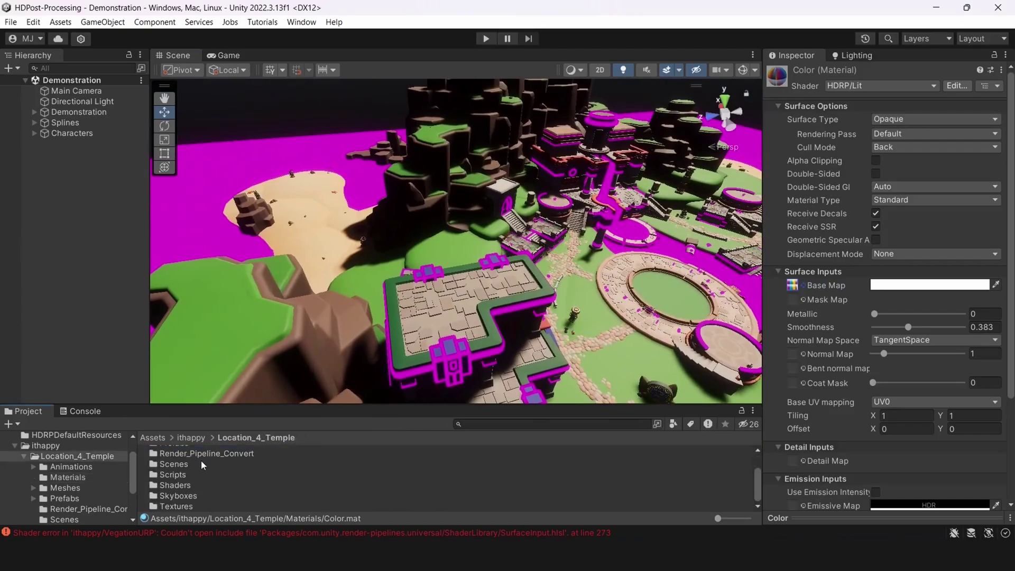
scroll(211, 461, "up", 1)
double_click(206, 452)
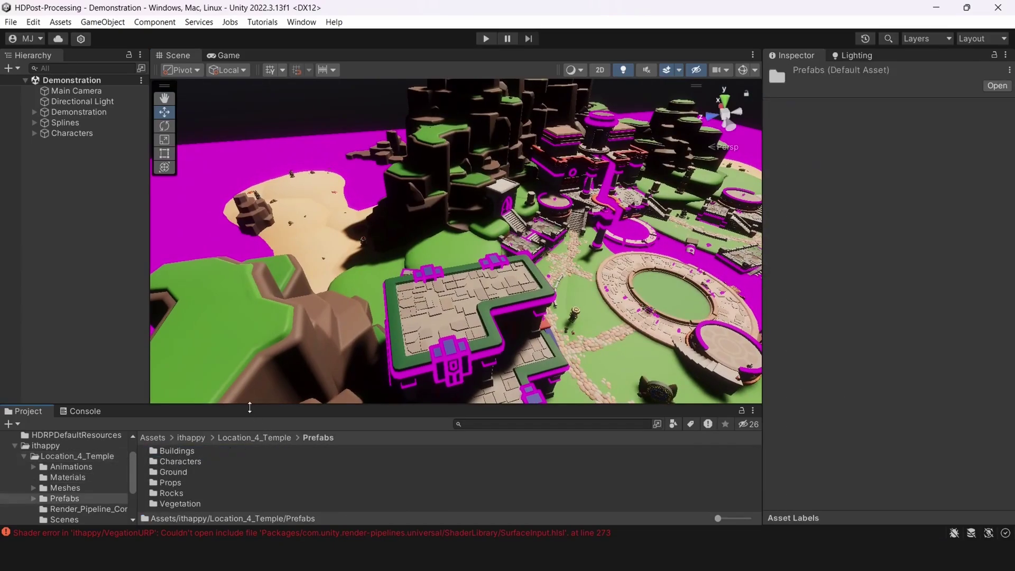
- Open the URP_to_HDRP_source package in Render_Pipeline_Convert, then dismiss its import dialog
left_click_drag(249, 407, 244, 316)
left_click(265, 347)
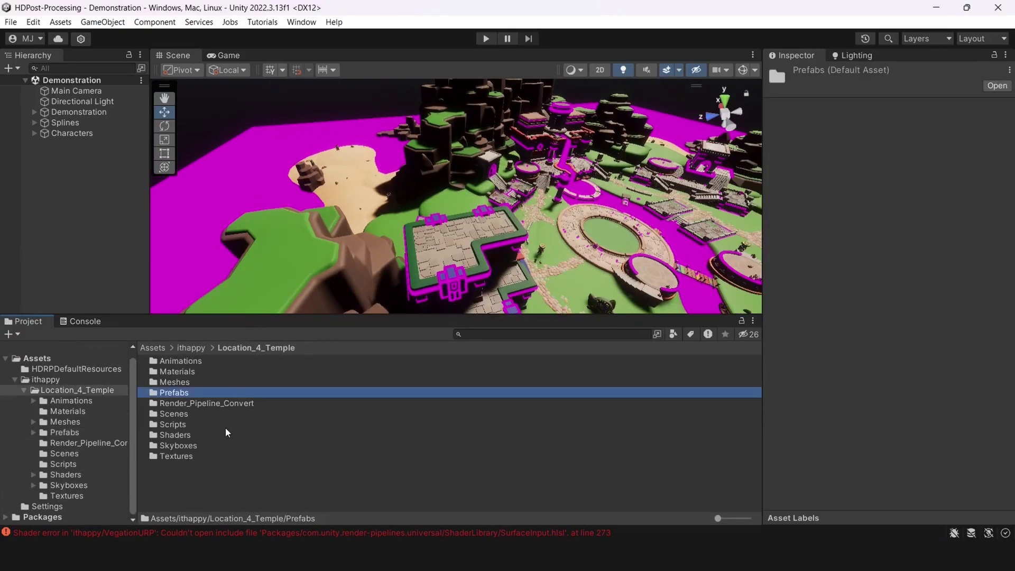
double_click(228, 404)
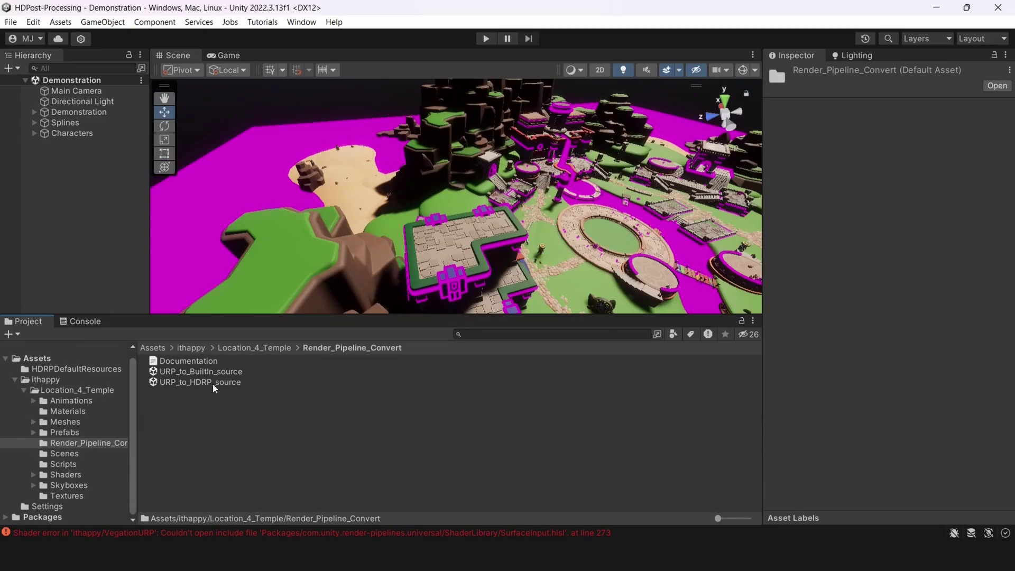
double_click(212, 383)
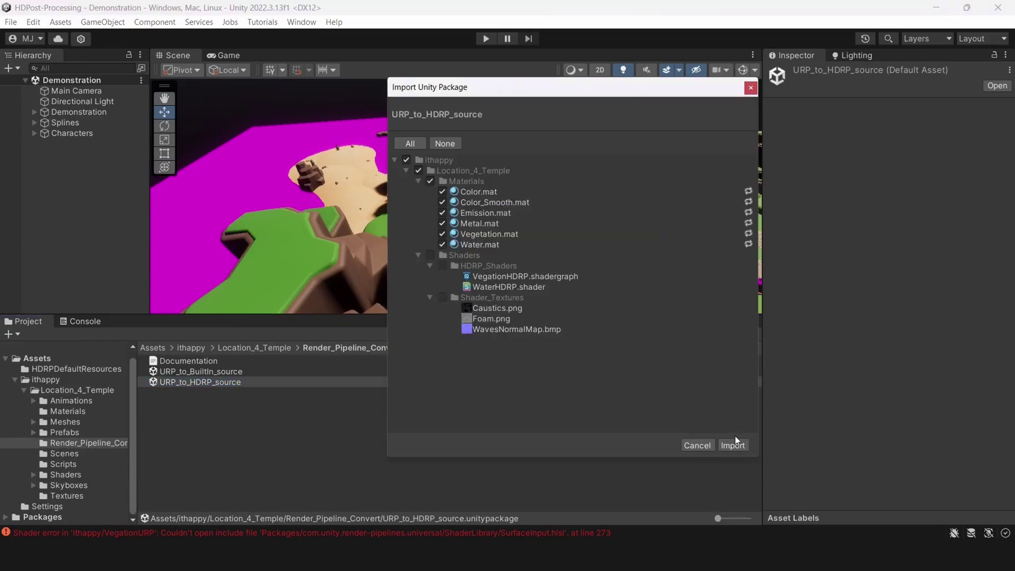
left_click(700, 446)
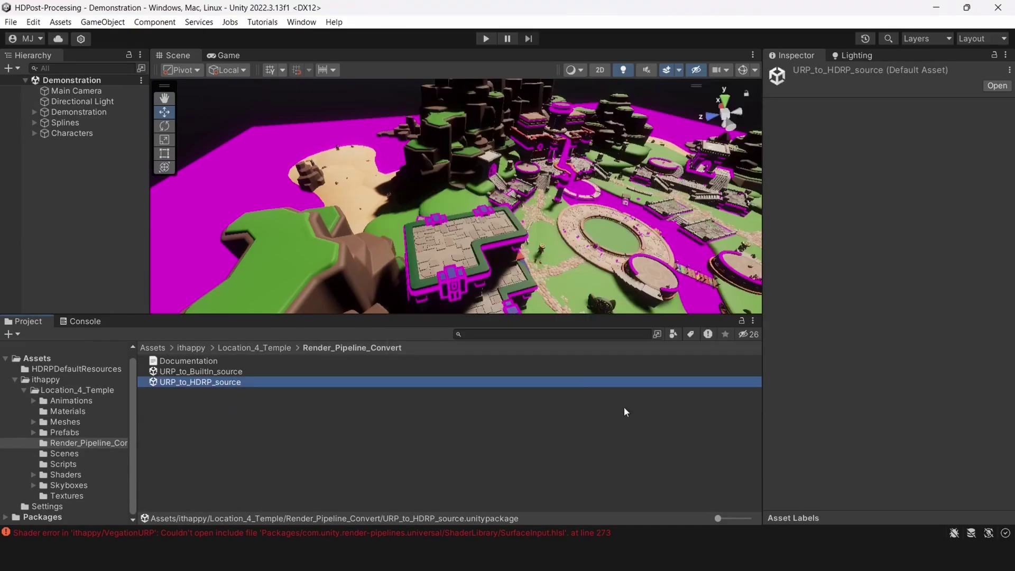
- Check Edit > Rendering > Materials, then import the URP_to_HDRP_source package's HDRP materials
left_click(34, 22)
mouse_move(87, 533)
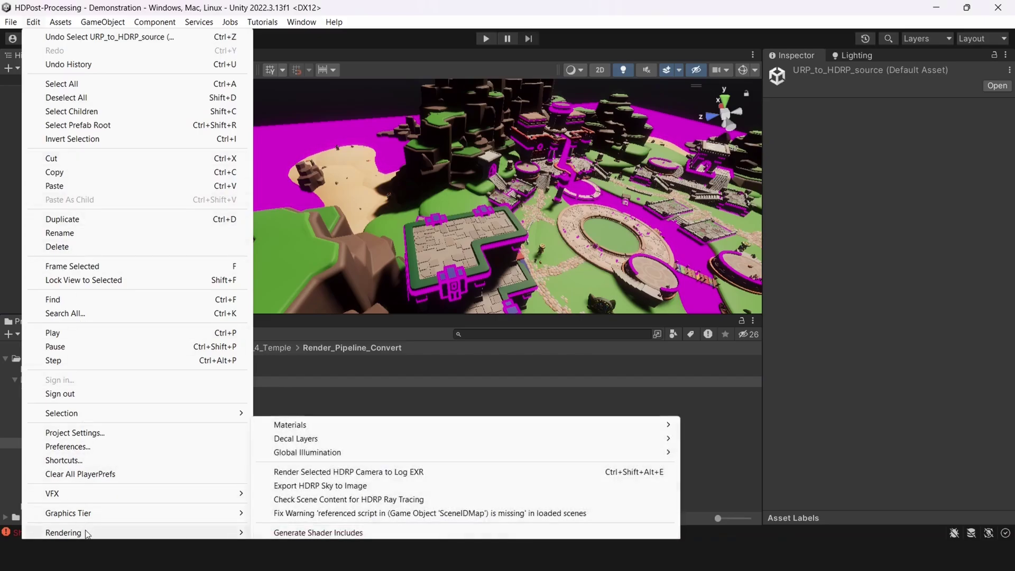
mouse_move(301, 425)
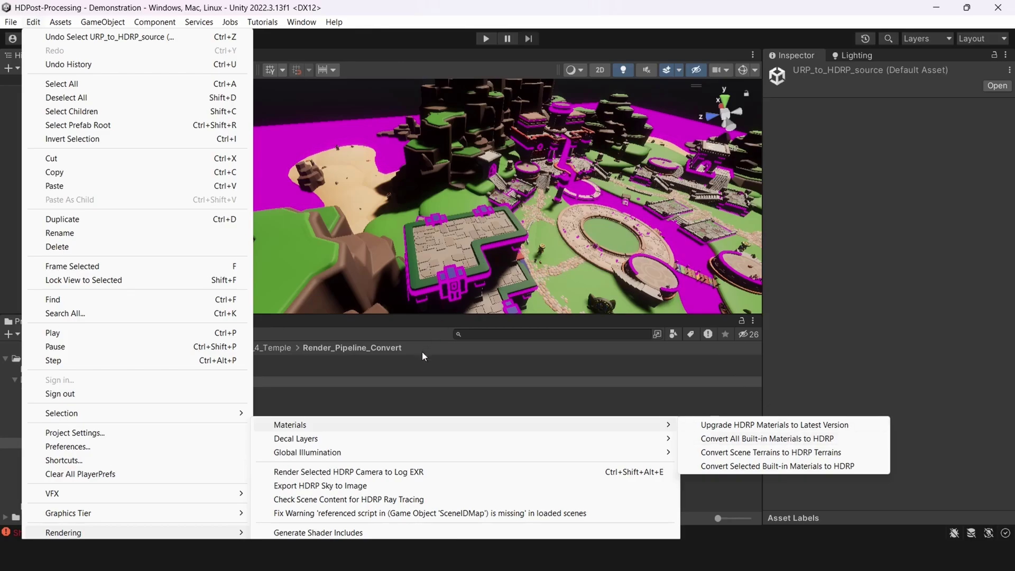
left_click(352, 408)
double_click(253, 385)
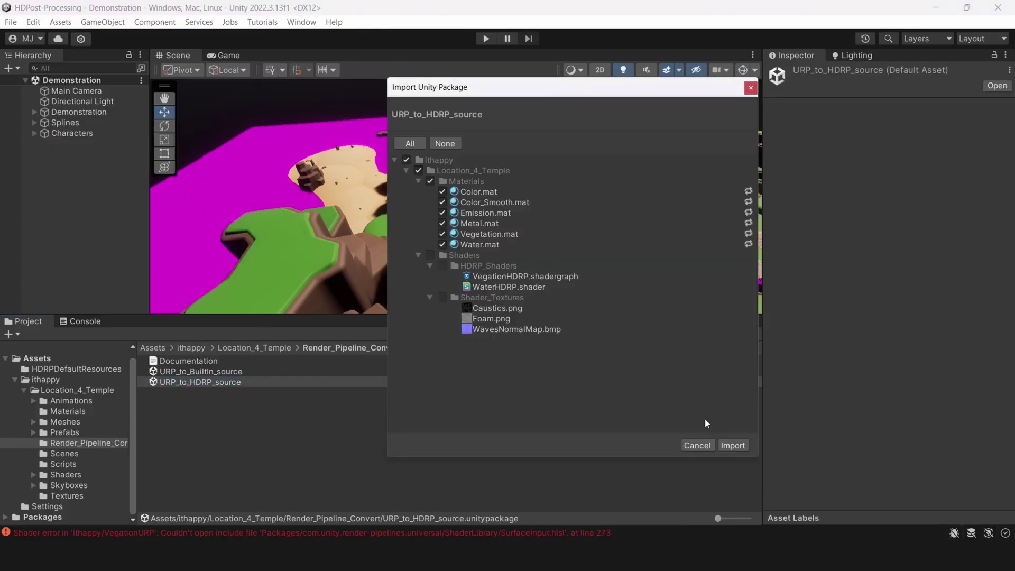
left_click(729, 444)
left_click_drag(466, 196, 415, 248, "alt")
- Inspect the palm tree's Vegetation material and its shader list without changing it
left_click(582, 217)
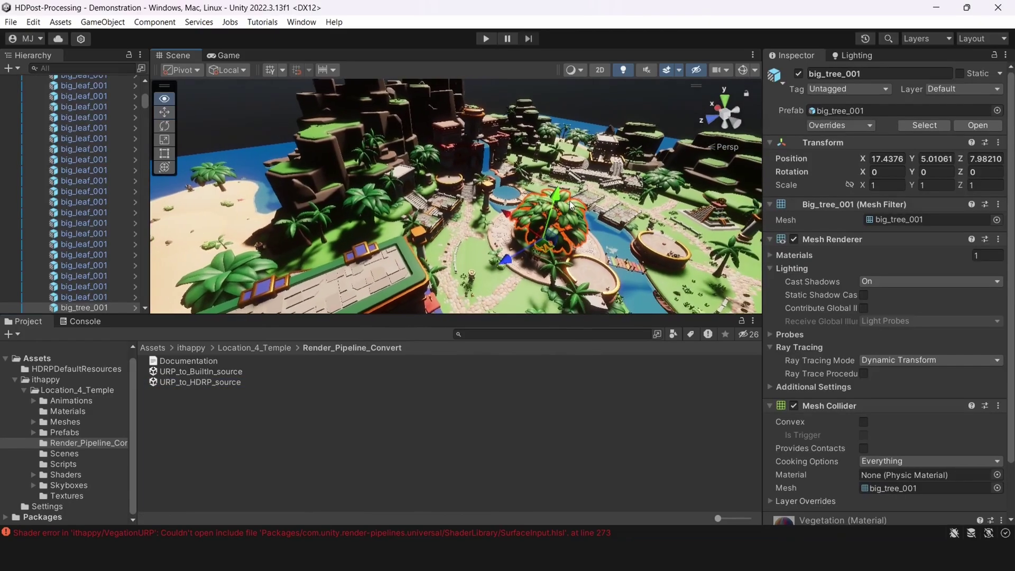
left_click(773, 476)
scroll(846, 402, "down", 4)
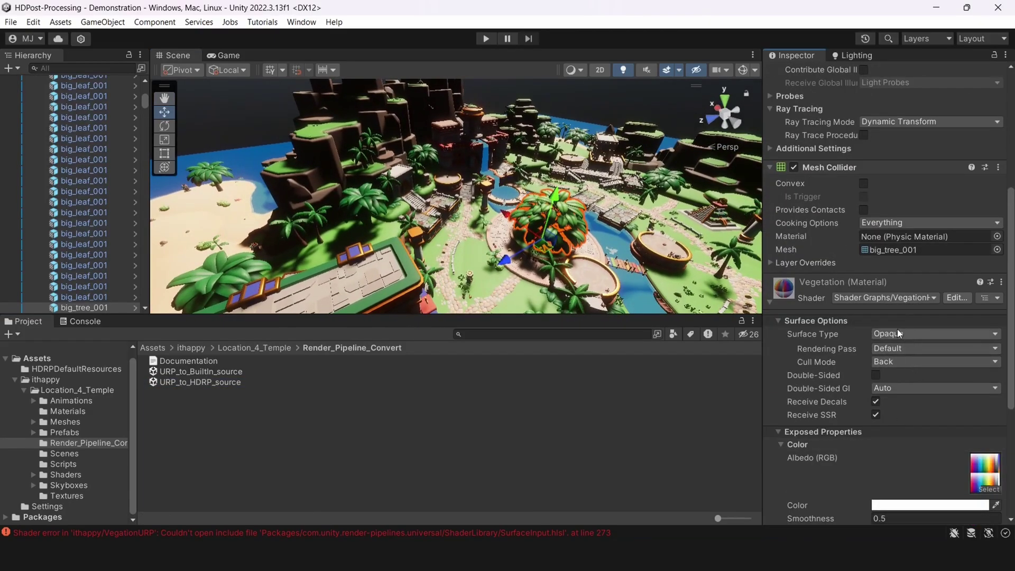
left_click(869, 297)
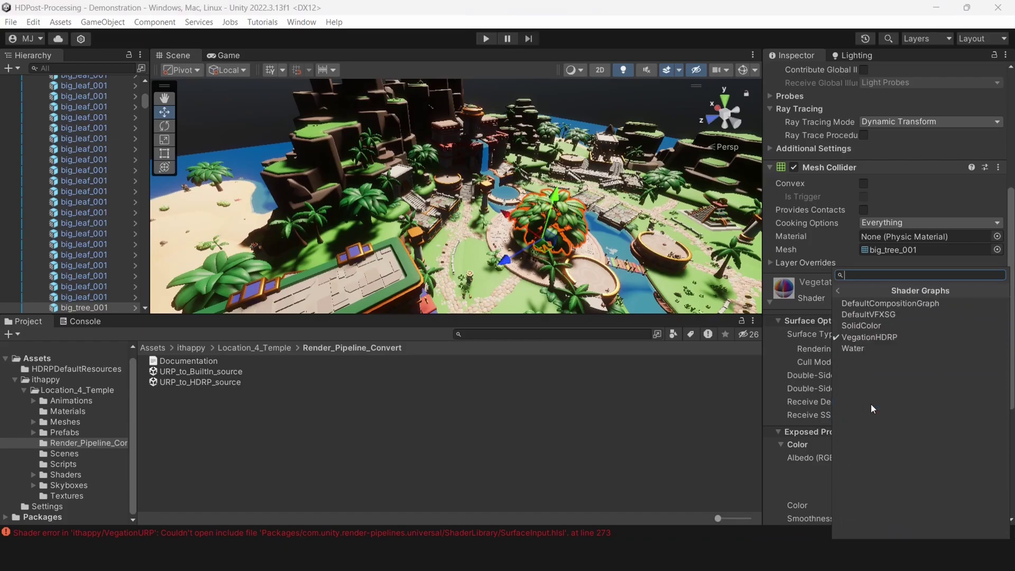
left_click(341, 408)
- Look at the VegationHDRP shader graph in Location_4_Temple/Shaders/HDRP_Shaders
left_click(206, 348)
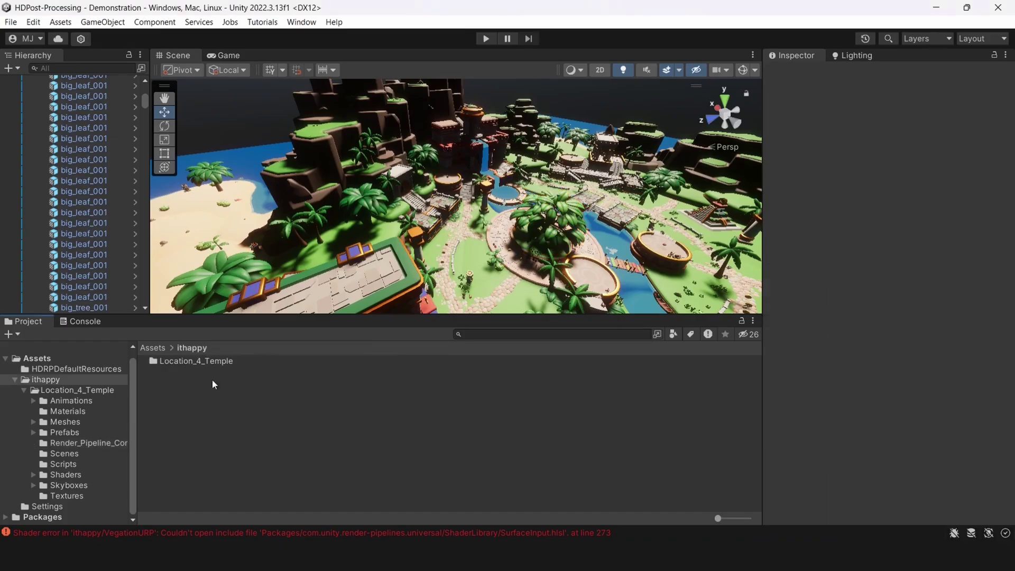
double_click(183, 361)
double_click(188, 430)
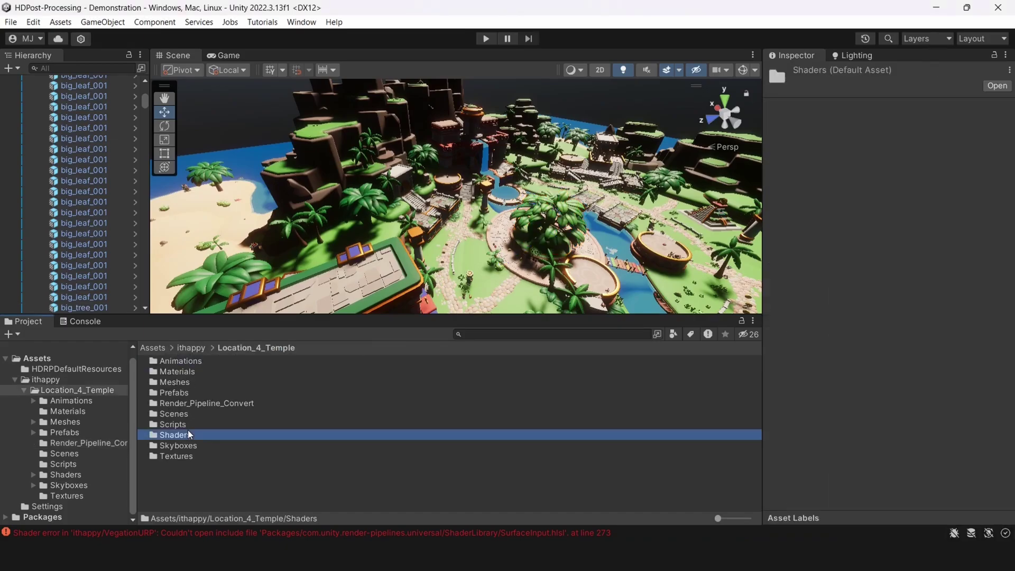
double_click(186, 372)
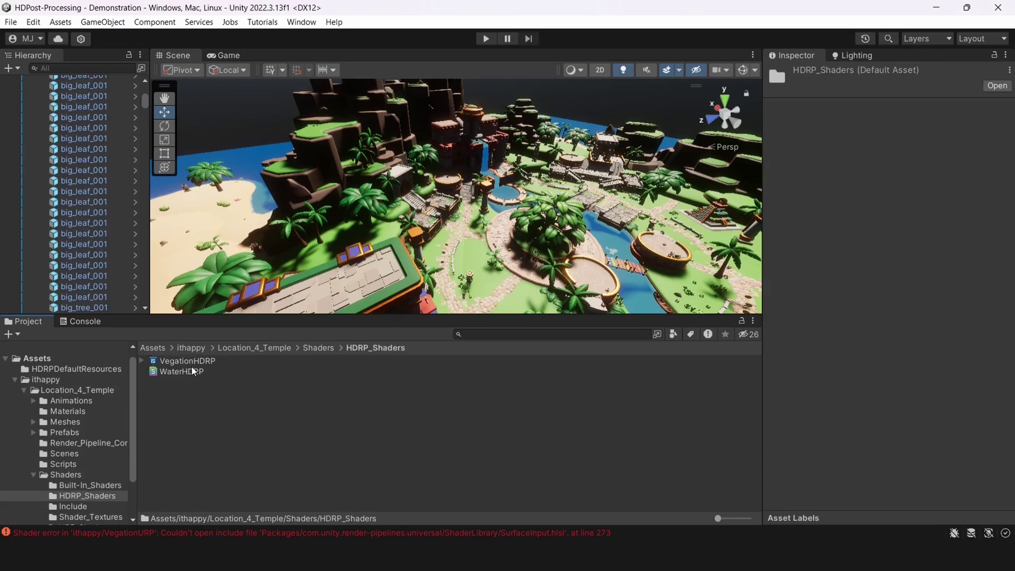
left_click(192, 365)
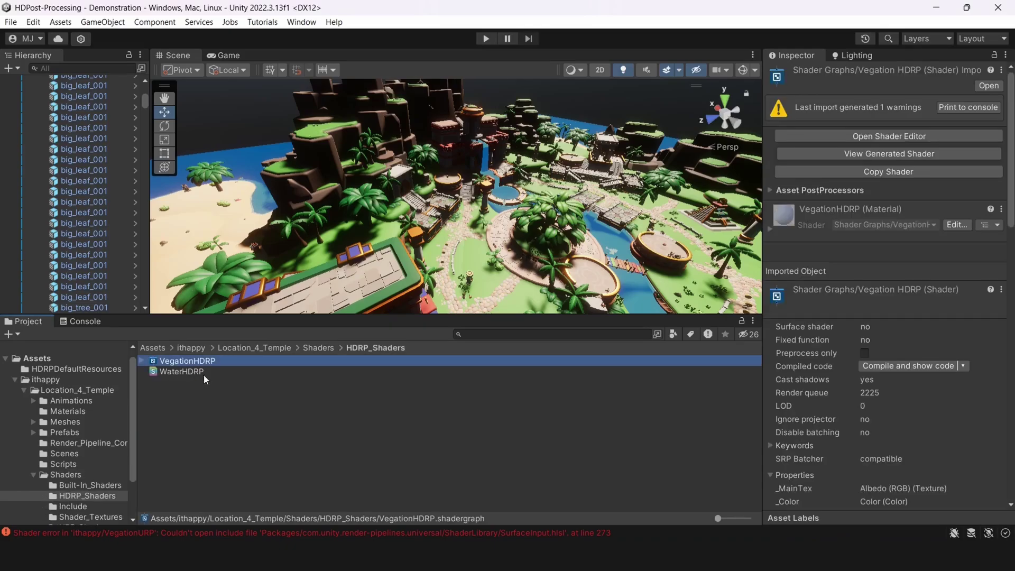
- Set big_tree_001's Vegetation material shader to Shader Graphs > VegationHDRP
left_click(548, 209)
left_click(190, 348)
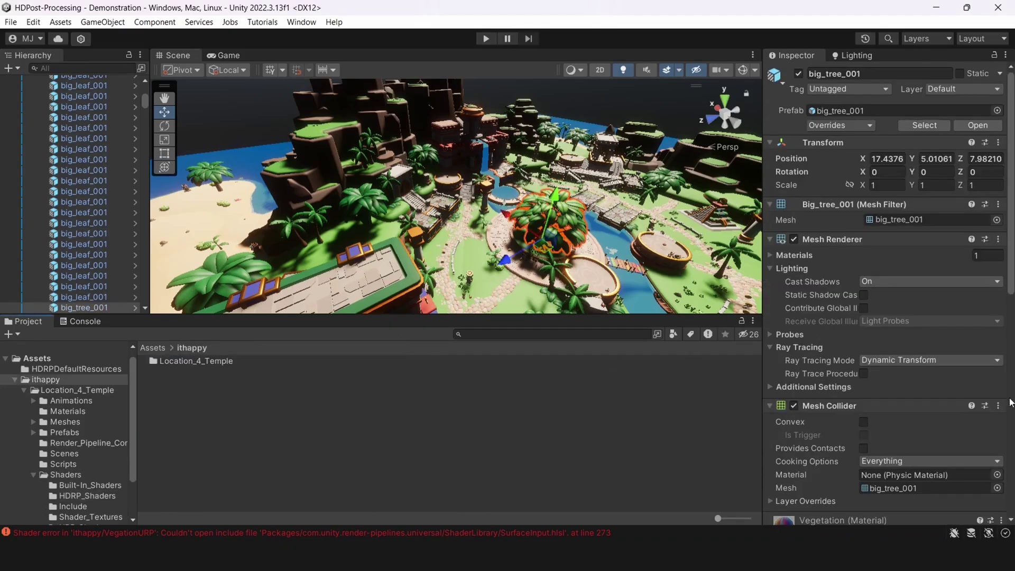
scroll(912, 430, "down", 10)
left_click(892, 290)
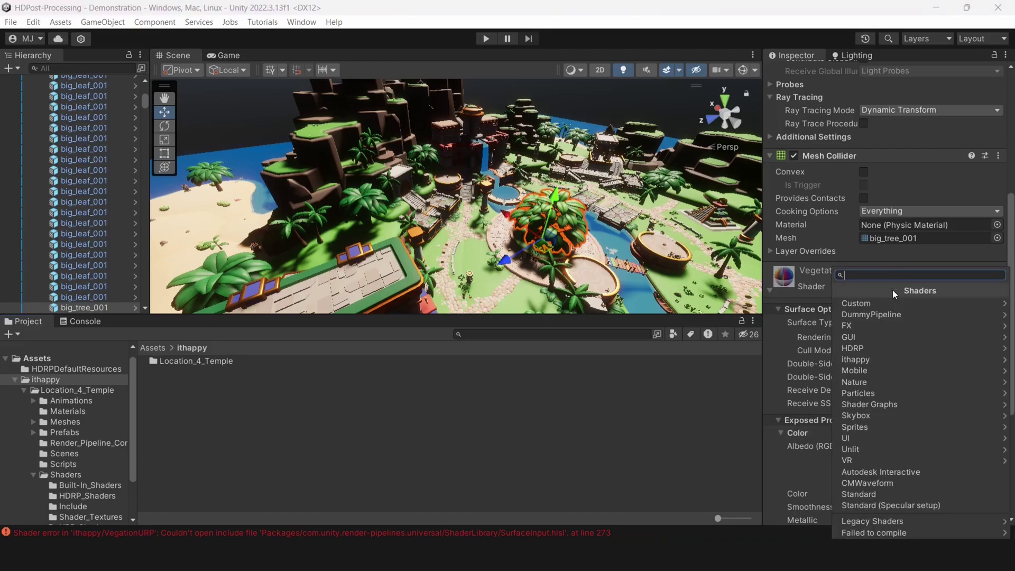
left_click(890, 407)
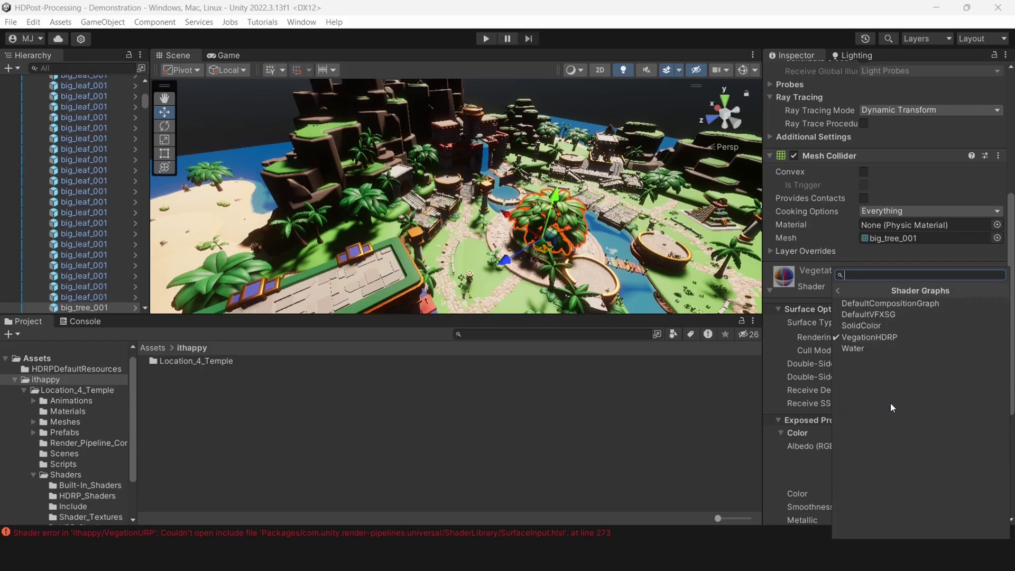
left_click(875, 334)
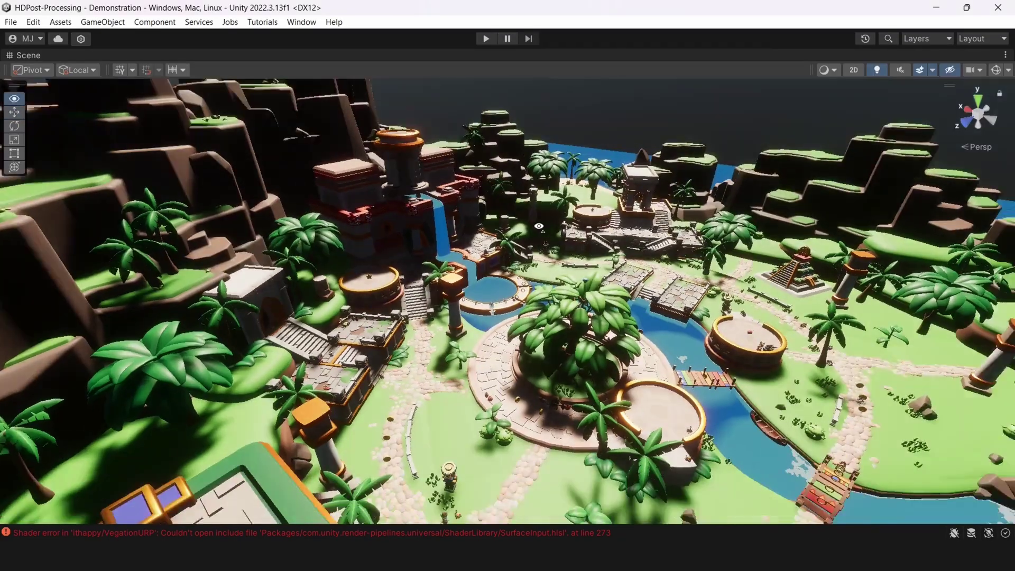